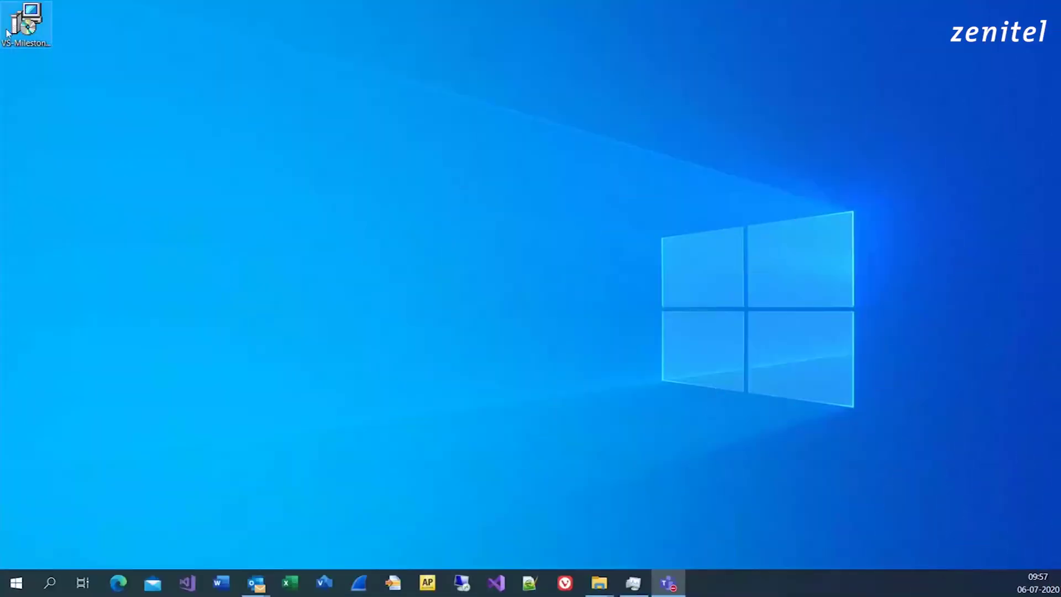
Install VS-MilestonePlugin into the default Vingtor Stentofon folder and finish the setup wizard.
{"action": "double_click", "coordinate": [27, 25]}
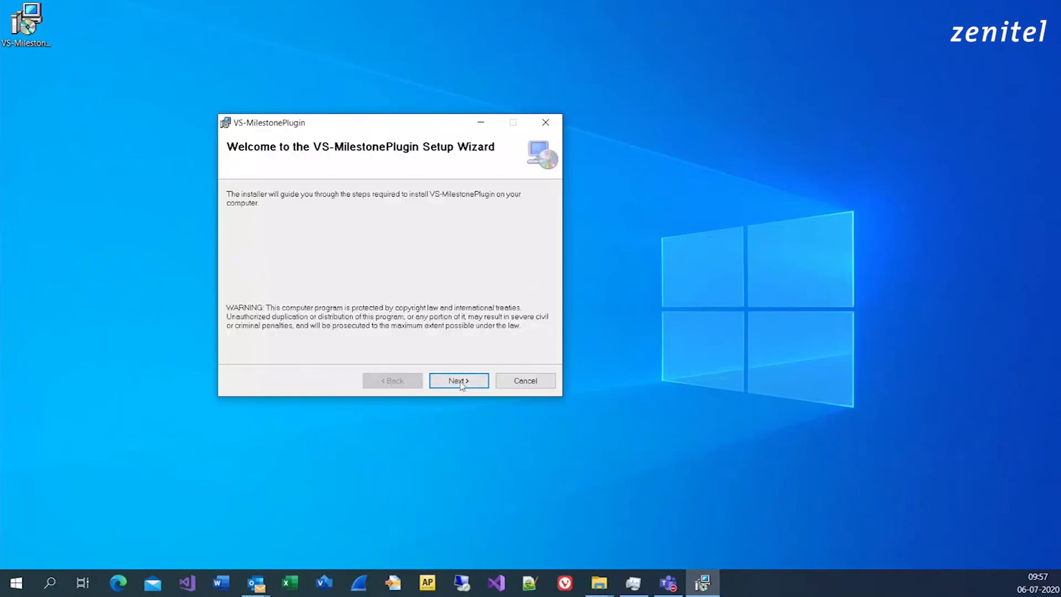
{"action": "left_click", "coordinate": [461, 382]}
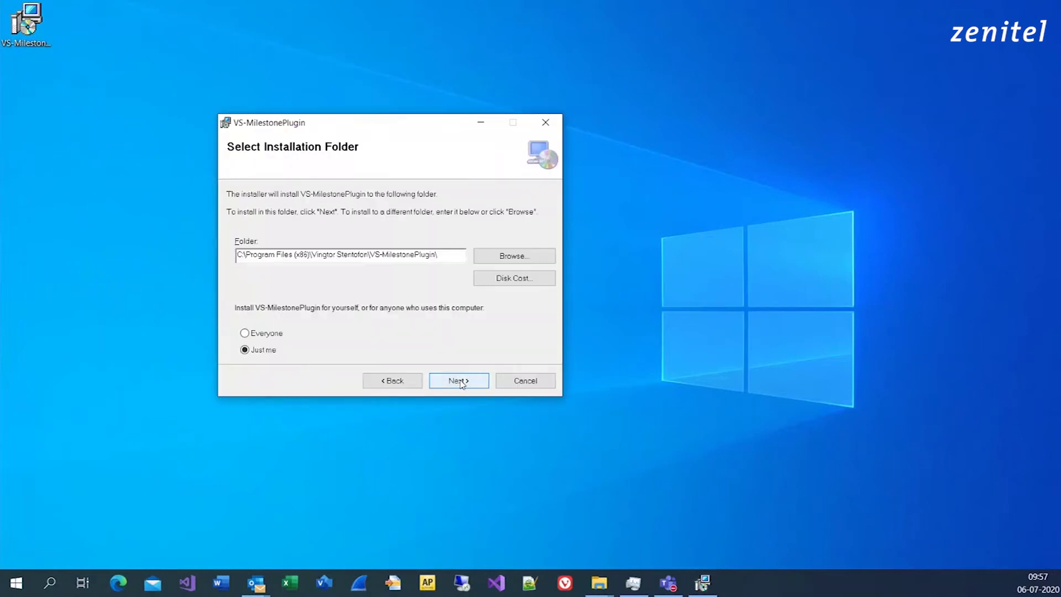
{"action": "left_click", "coordinate": [461, 382]}
{"action": "left_click", "coordinate": [462, 382]}
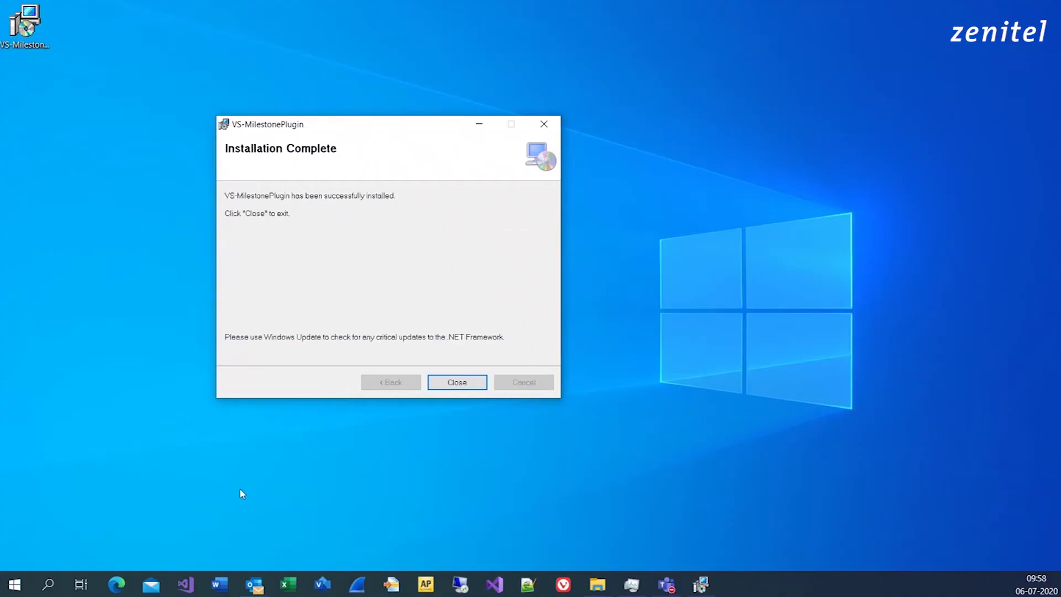
{"action": "left_click", "coordinate": [458, 382]}
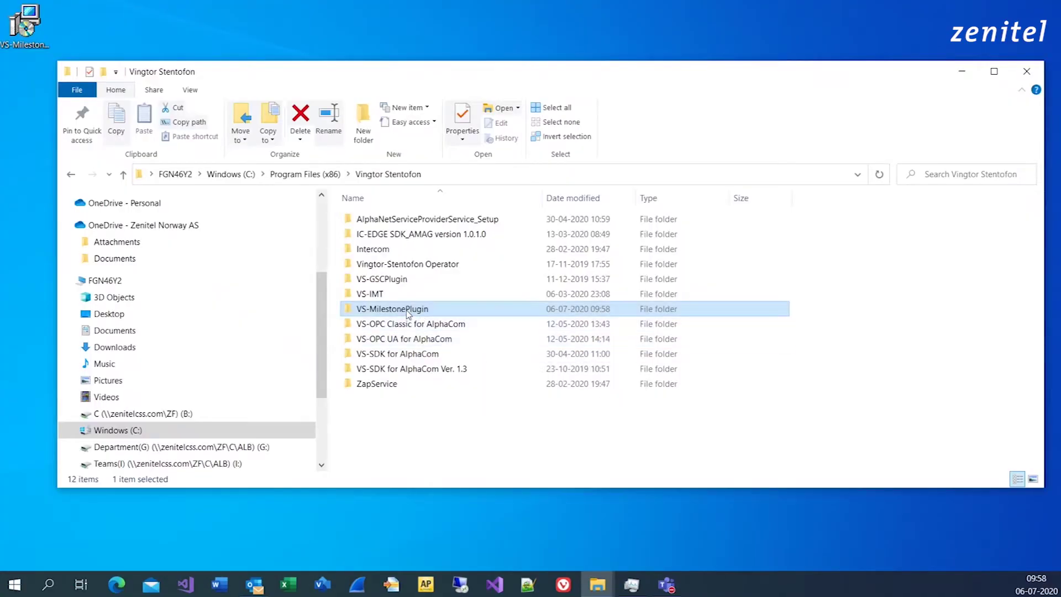
Launch the plugin configuration tool from the VS-MilestonePlugin folder and select IC-EDGE as the system type.
{"action": "double_click", "coordinate": [408, 311]}
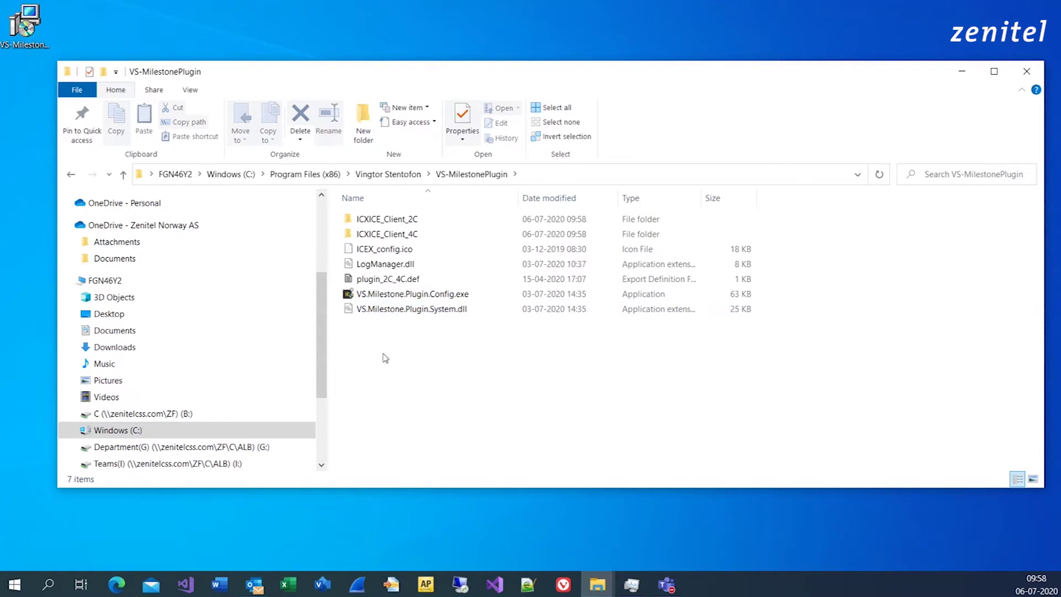
{"action": "double_click", "coordinate": [371, 297]}
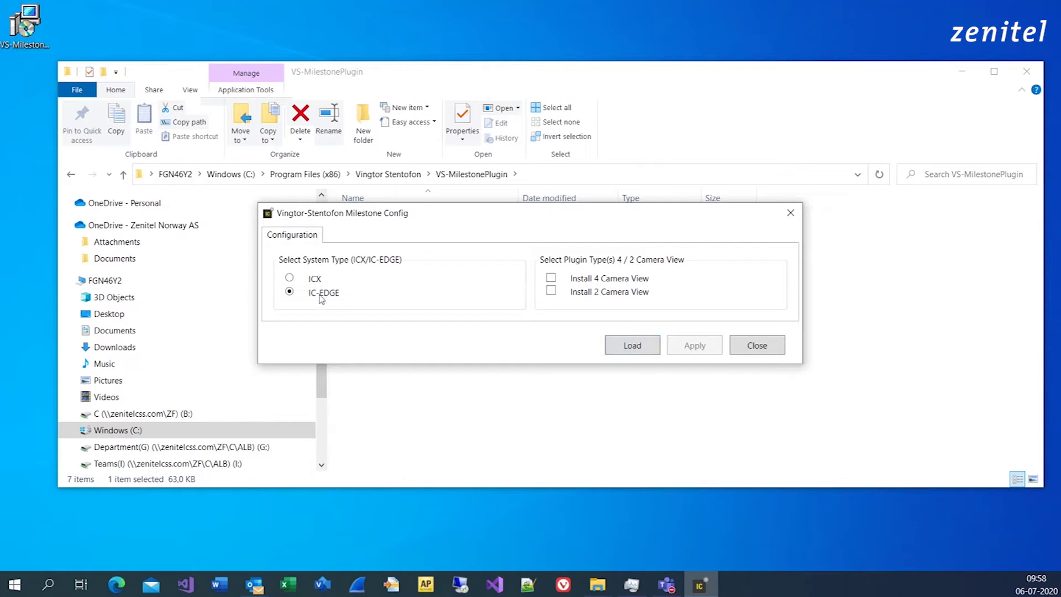
{"action": "left_click", "coordinate": [290, 278]}
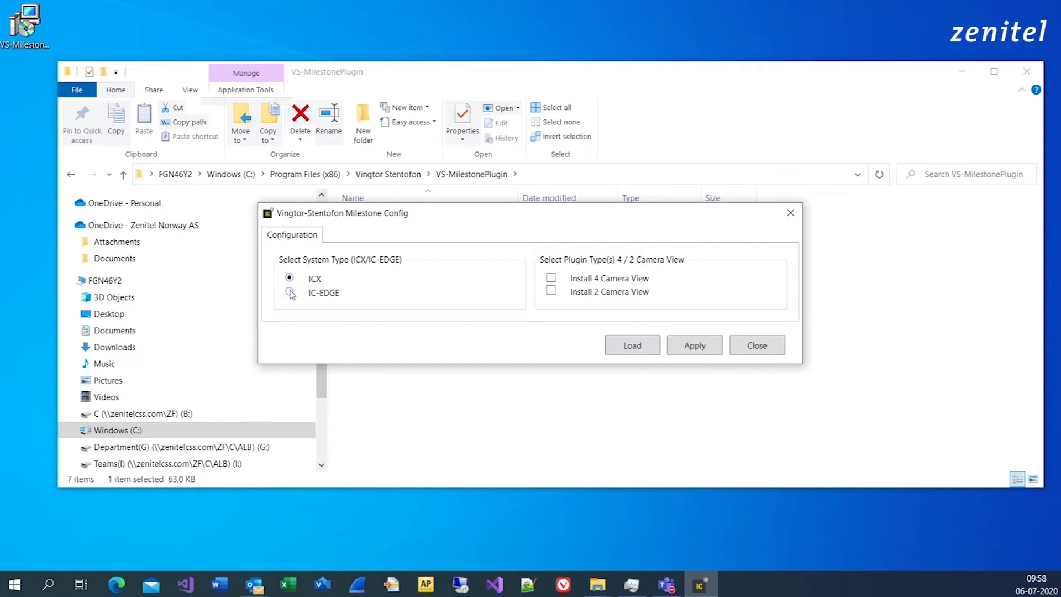
{"action": "left_click", "coordinate": [289, 291]}
Enable Install 4 Camera View and Install 2 Camera View, then apply and acknowledge the update.
{"action": "left_click", "coordinate": [551, 278]}
{"action": "left_click", "coordinate": [552, 291]}
{"action": "left_click", "coordinate": [552, 291]}
{"action": "left_click", "coordinate": [552, 291]}
{"action": "left_click", "coordinate": [697, 347]}
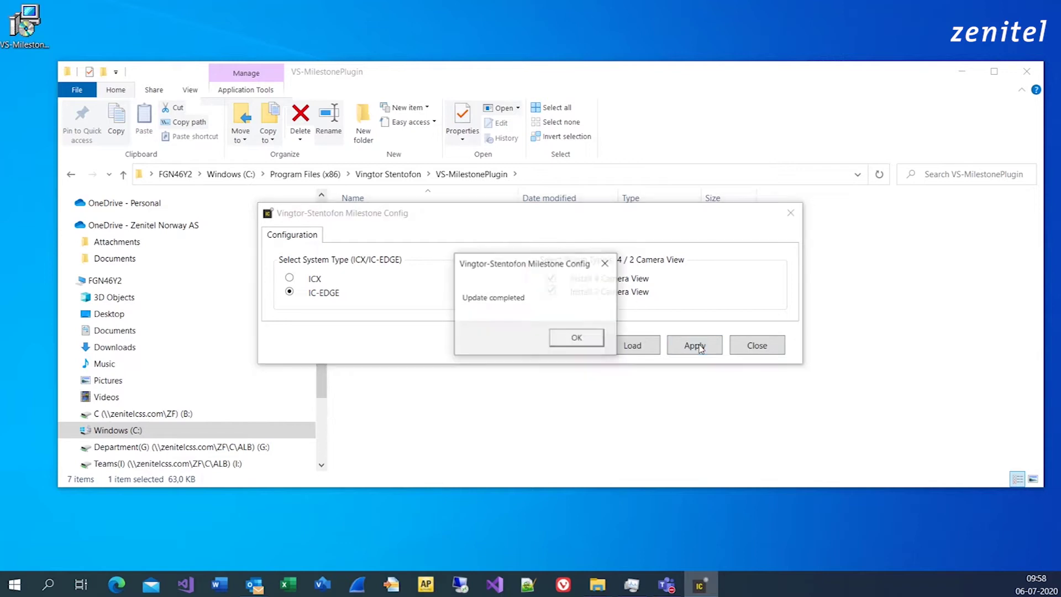
{"action": "left_click", "coordinate": [588, 339]}
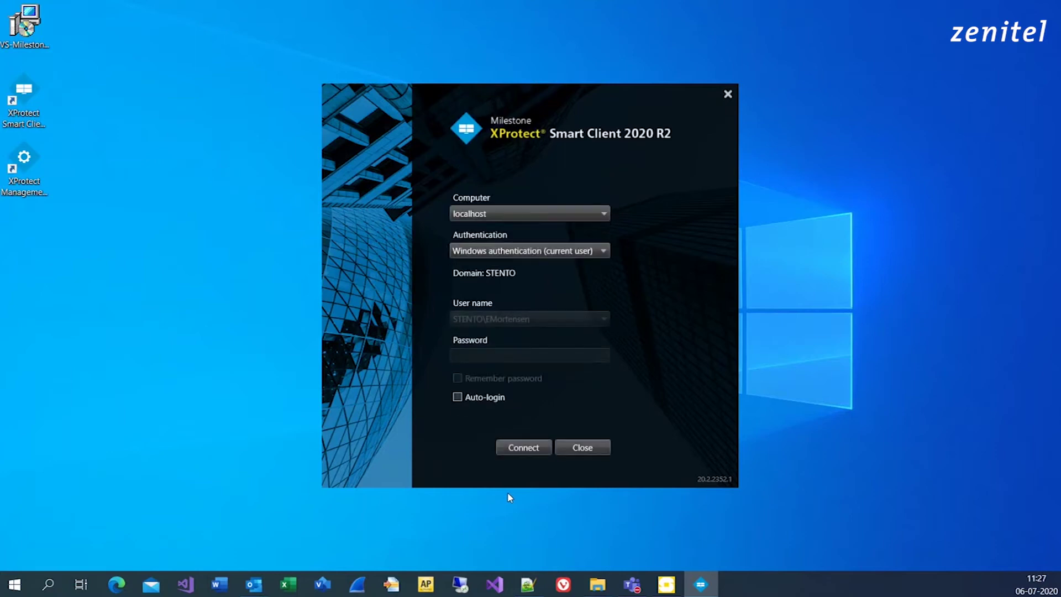
Log in to localhost and place ICXICE_Client_4C into the Large View (1 x 1) in setup mode.
{"action": "left_click", "coordinate": [504, 444]}
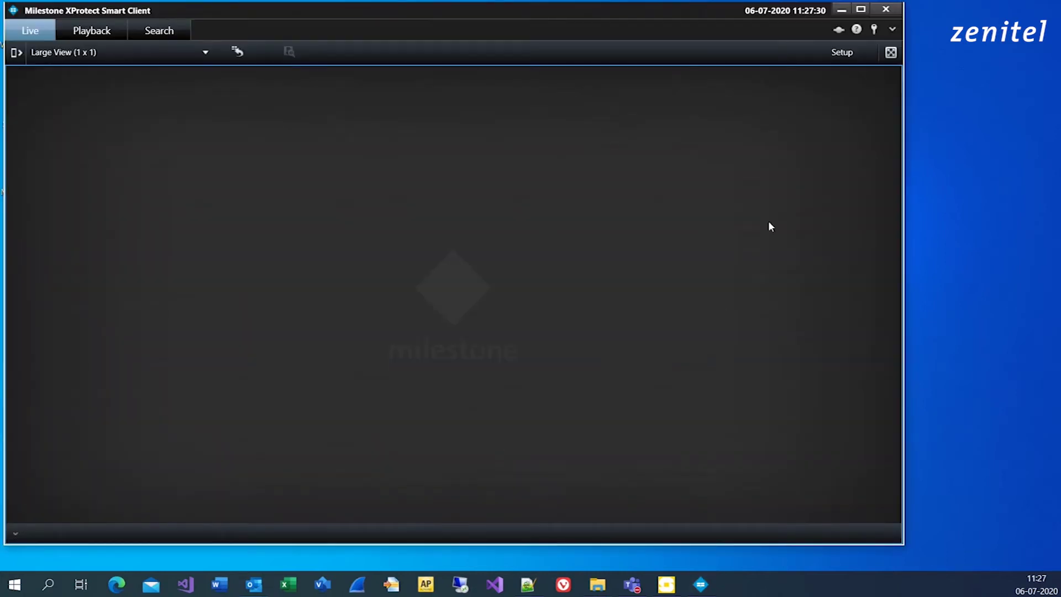
{"action": "left_click", "coordinate": [840, 52]}
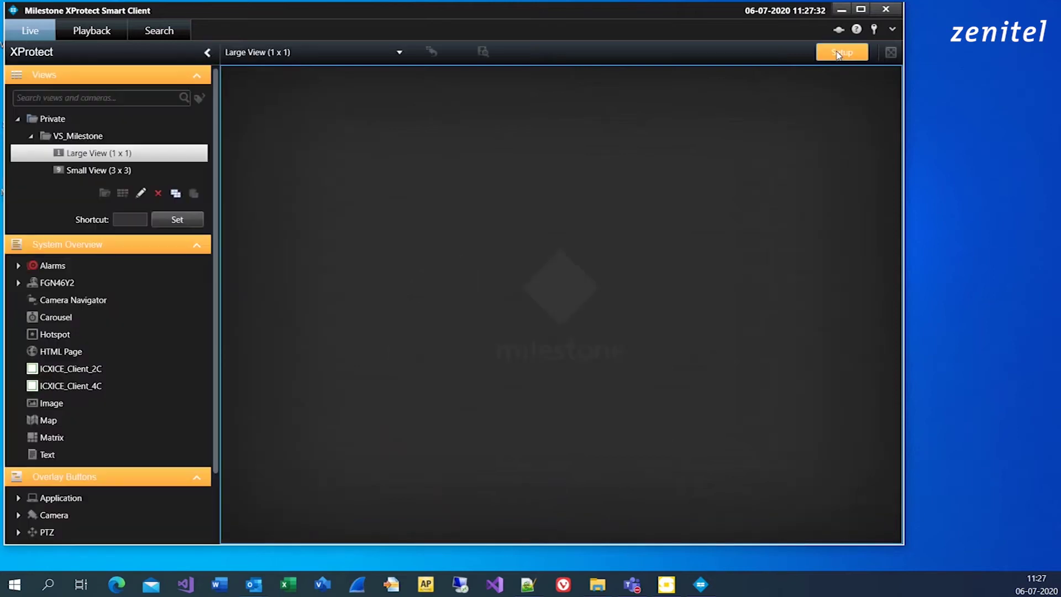
{"action": "left_click_drag", "start_coordinate": [75, 391], "coordinate": [479, 372]}
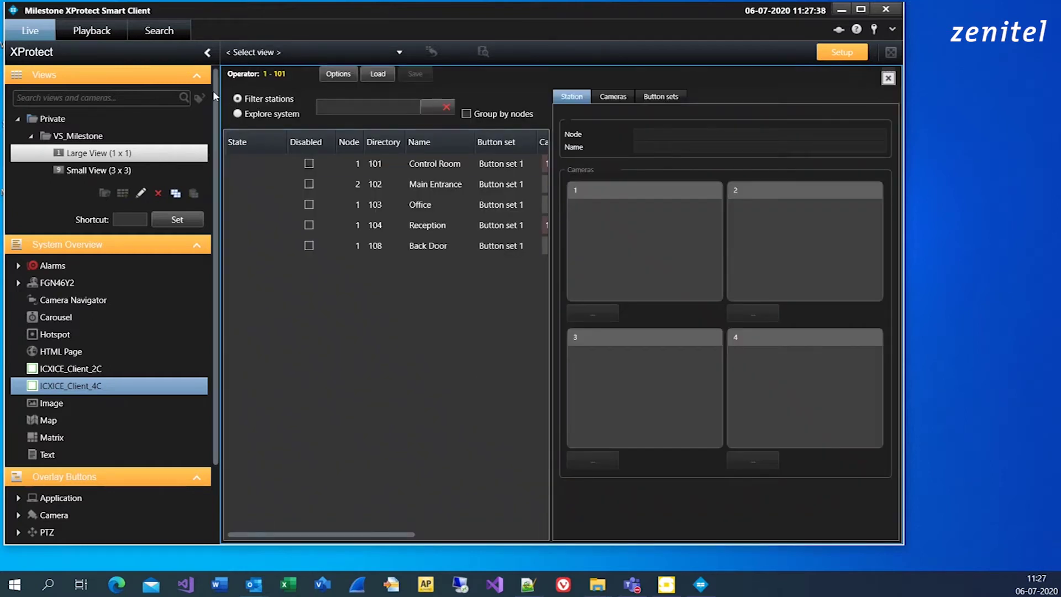
Exit setup and review plugin options (ICX 10.5.117.90, port 61112, operator 1-101), keeping config enabled.
{"action": "left_click", "coordinate": [208, 53]}
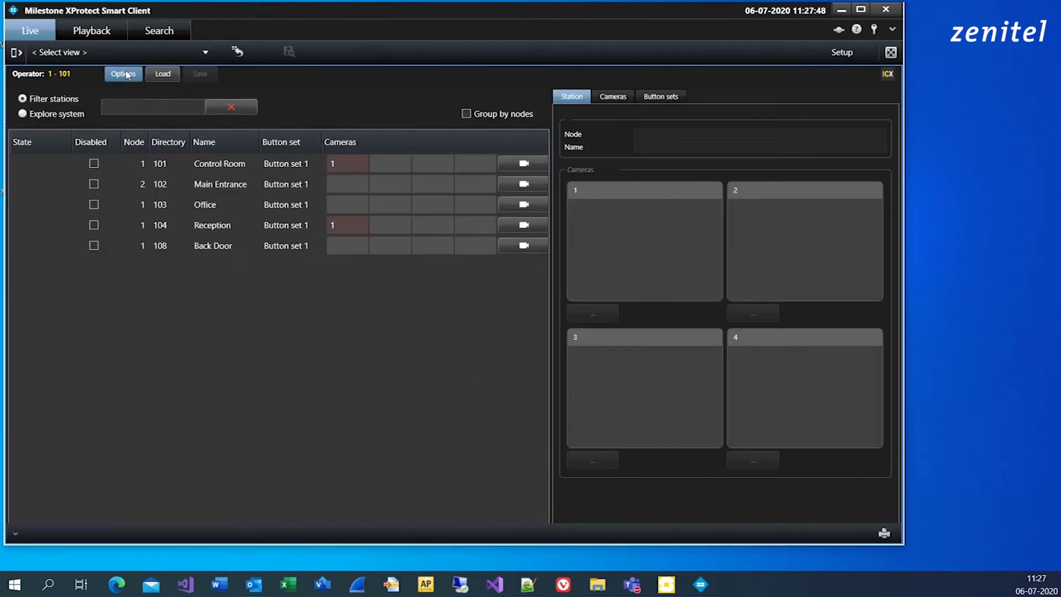
{"action": "left_click", "coordinate": [124, 74]}
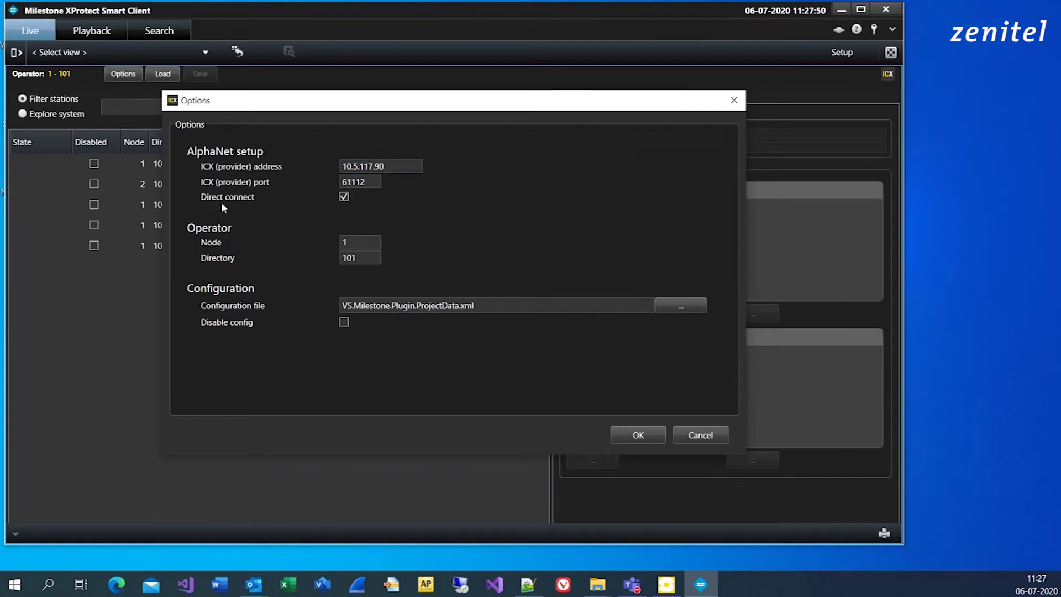
{"action": "left_click", "coordinate": [365, 256]}
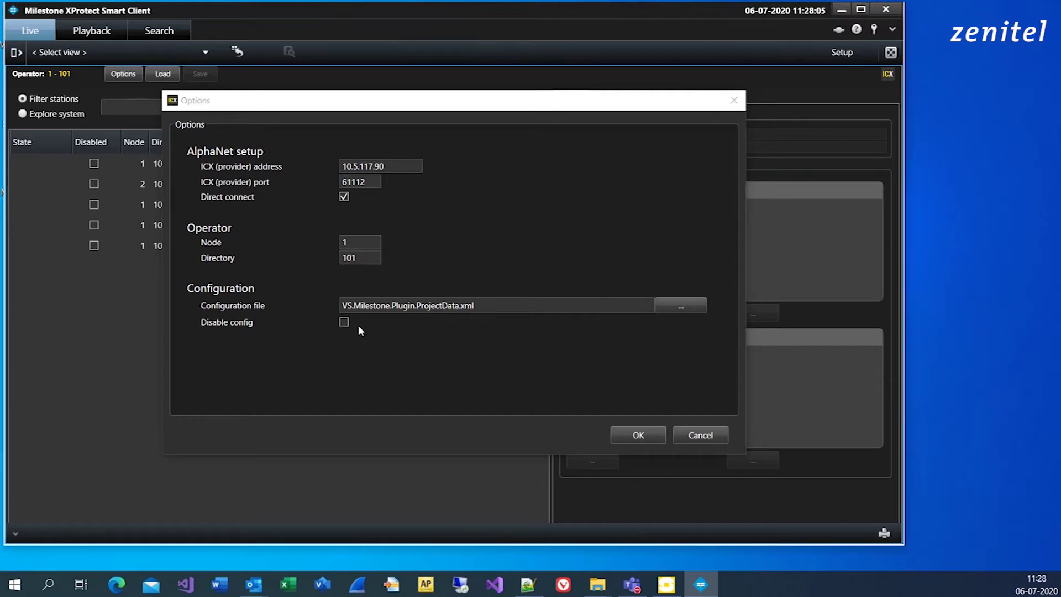
{"action": "left_click", "coordinate": [344, 323]}
{"action": "left_click", "coordinate": [344, 323]}
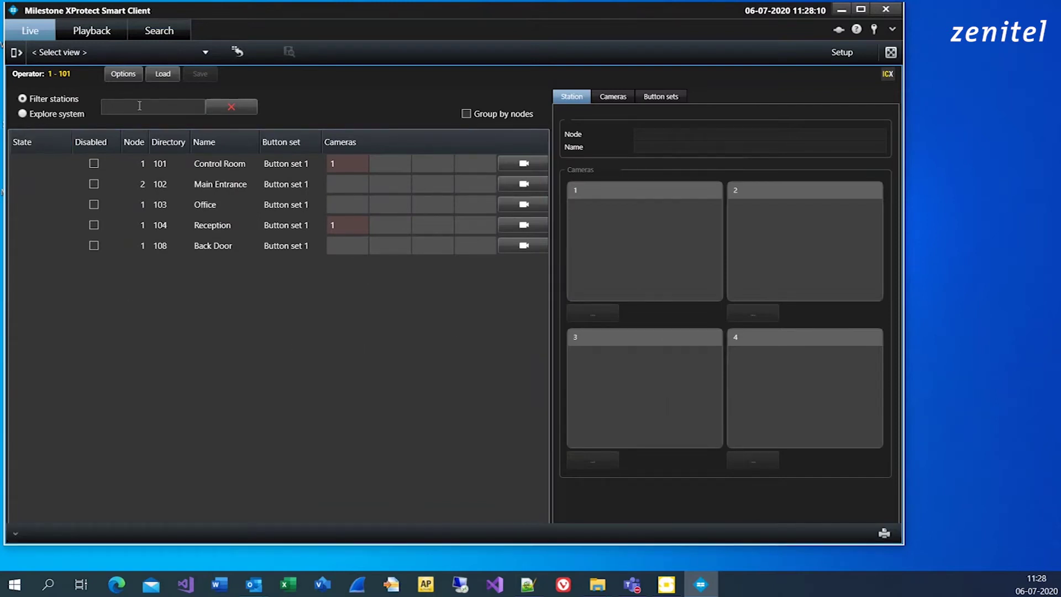
Filter the station list by 'Con' and then 'Of', clearing the filter each time.
{"action": "left_click", "coordinate": [141, 107]}
{"action": "type", "text": "Con"}
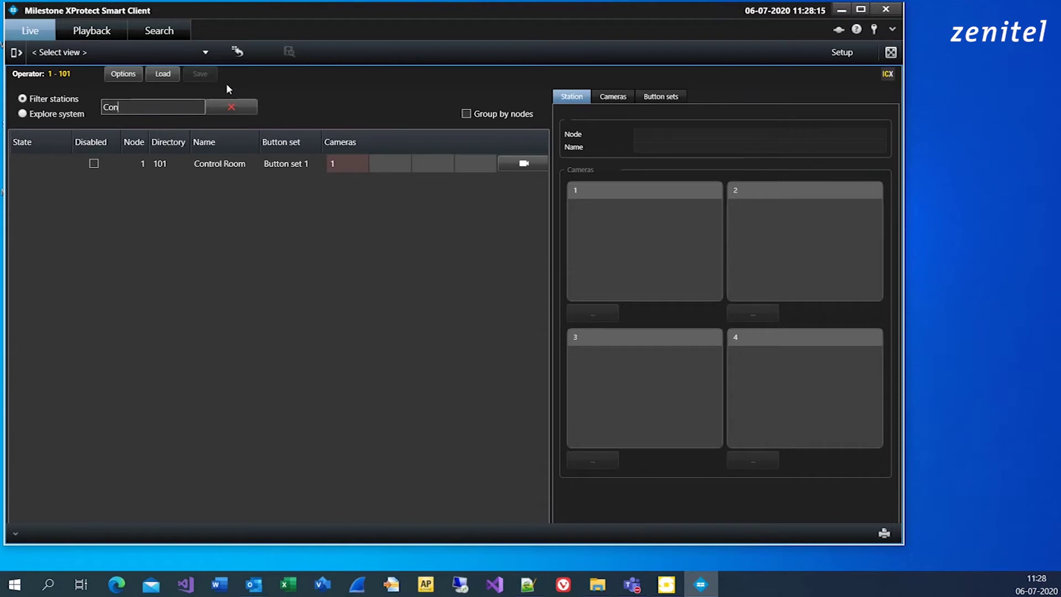
{"action": "left_click", "coordinate": [230, 103]}
{"action": "left_click", "coordinate": [180, 107]}
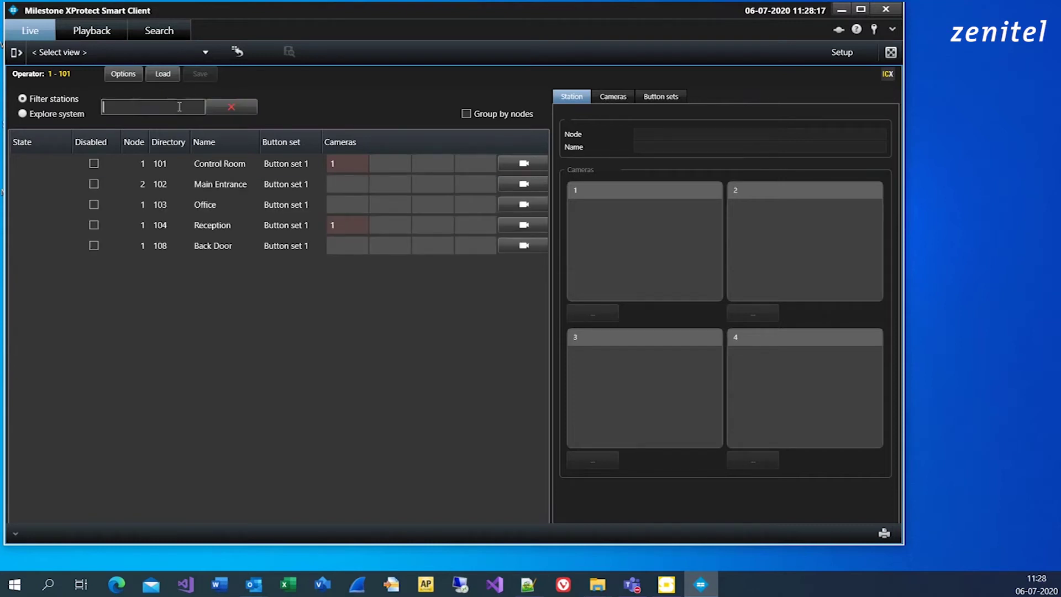
{"action": "type", "text": "Of"}
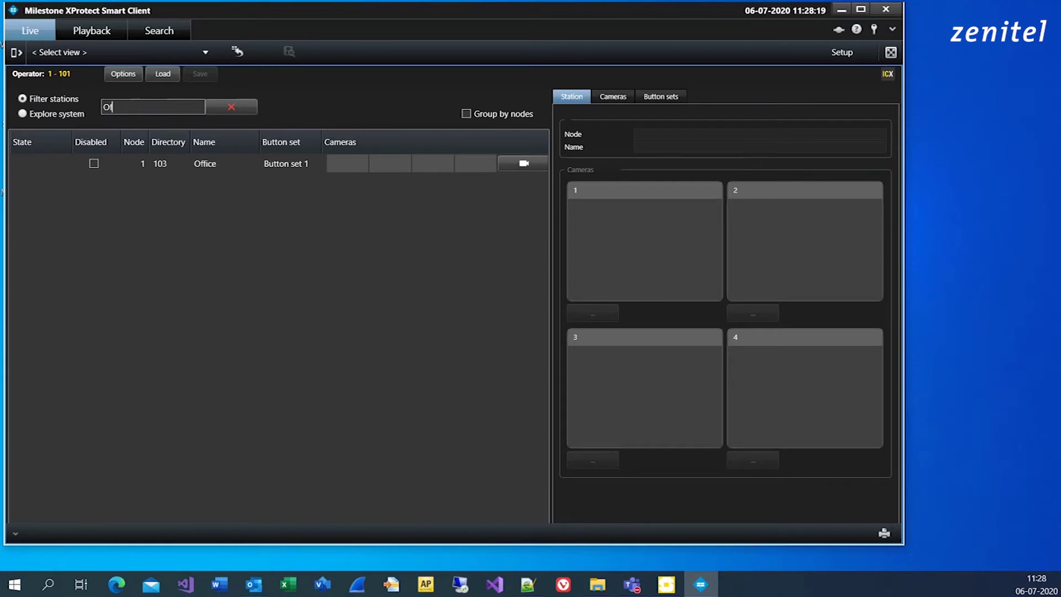
{"action": "left_click", "coordinate": [231, 106]}
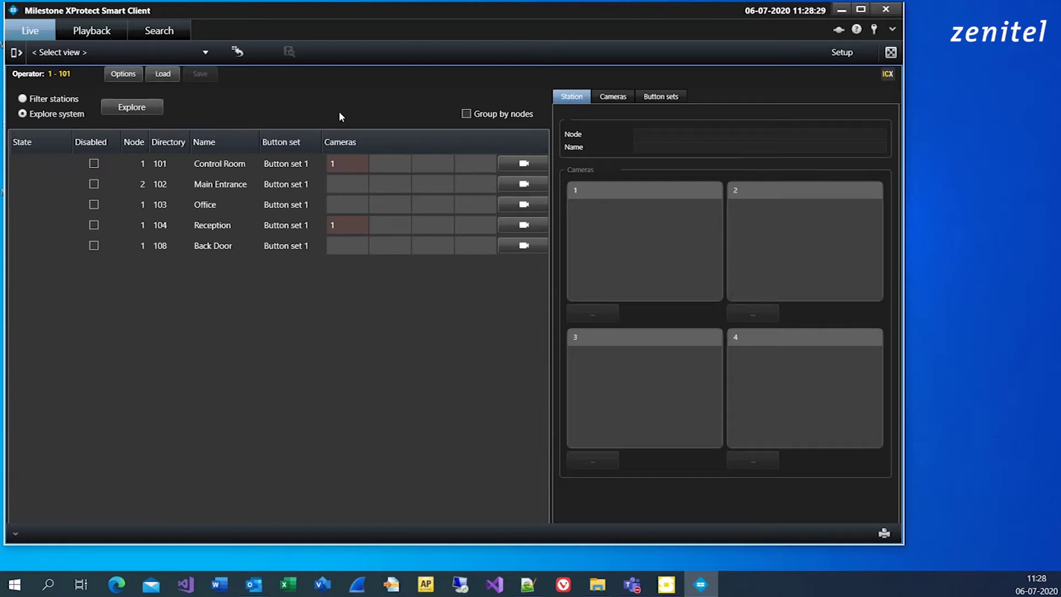
Toggle Group by nodes on and back off, then bring up the Control Room station's actions.
{"action": "left_click", "coordinate": [467, 114]}
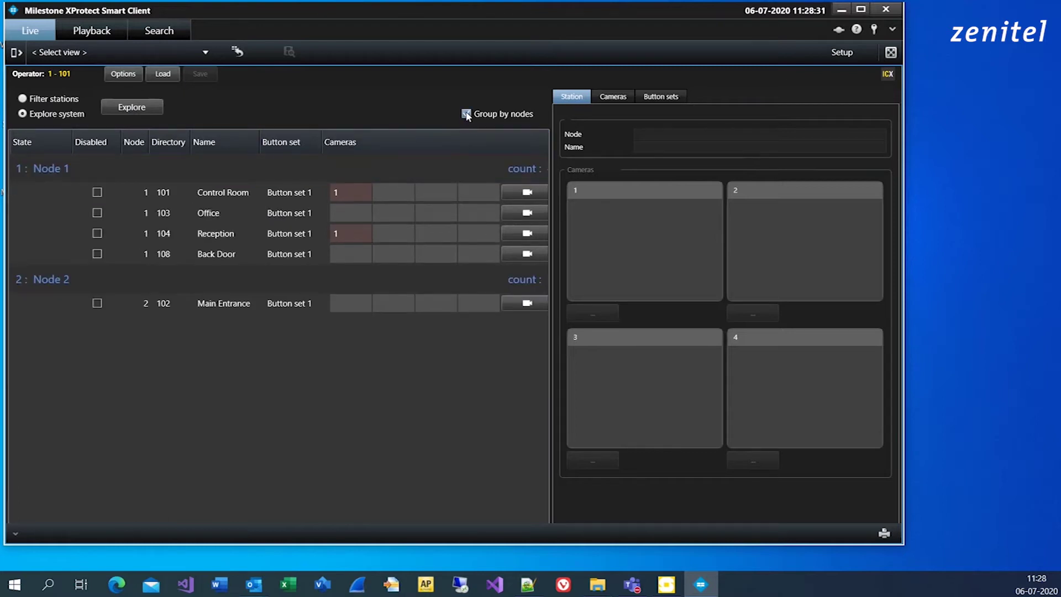
{"action": "left_click", "coordinate": [466, 114]}
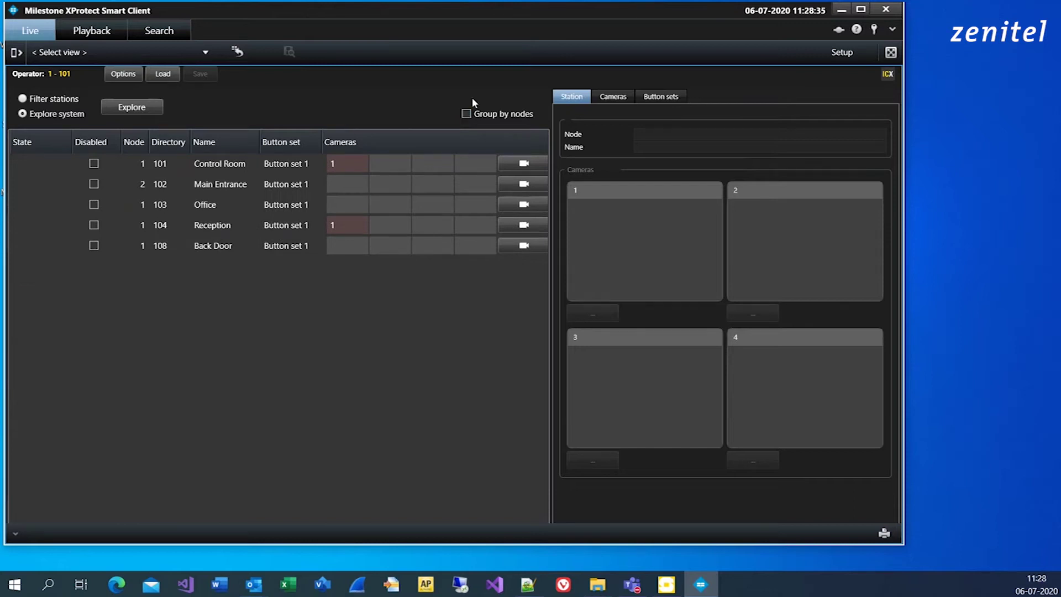
{"action": "left_click", "coordinate": [355, 162]}
{"action": "right_click", "coordinate": [355, 163]}
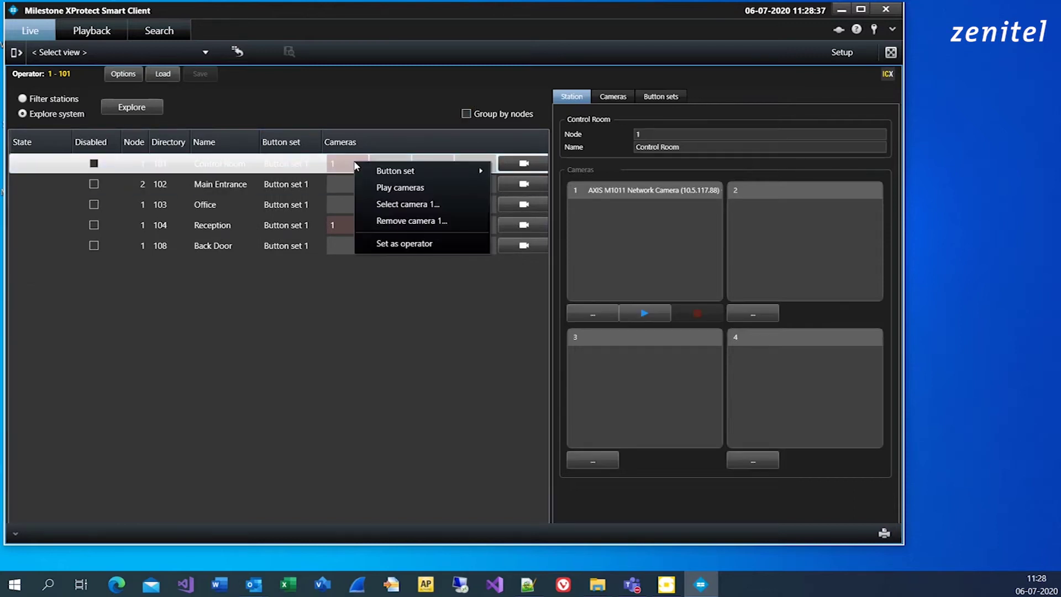
Remove Control Room's camera 1 and reassign the AXIS M1011 Network Camera to tile 1.
{"action": "left_click", "coordinate": [405, 225]}
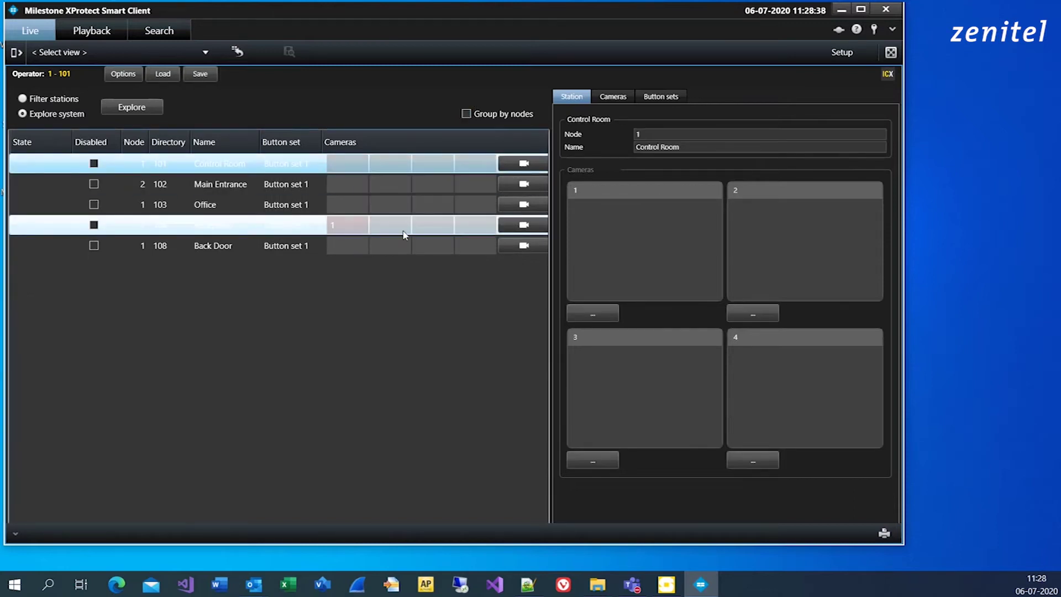
{"action": "right_click", "coordinate": [352, 166]}
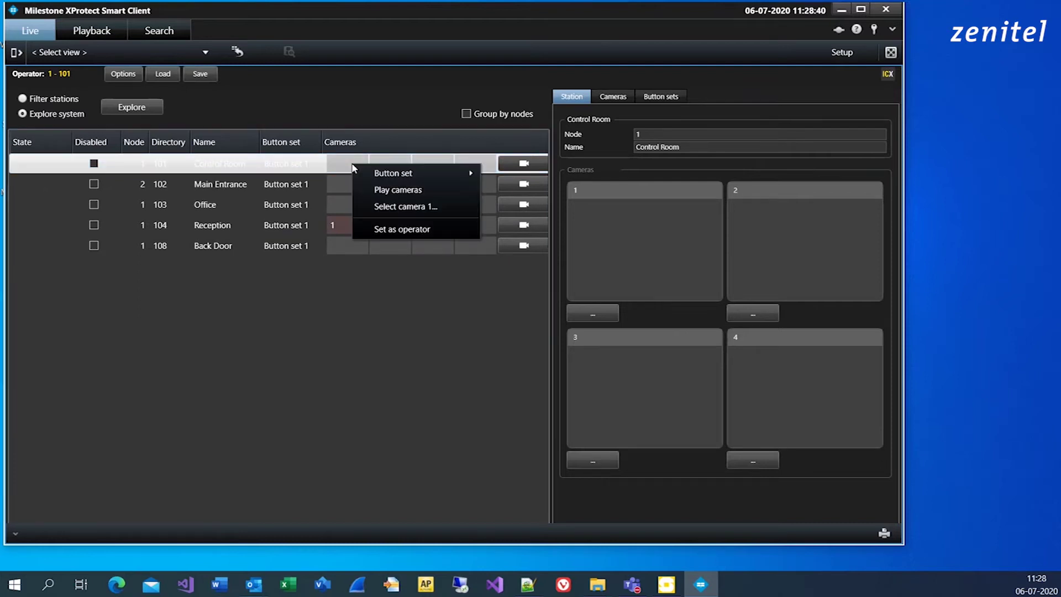
{"action": "left_click", "coordinate": [391, 207]}
{"action": "left_click", "coordinate": [391, 203]}
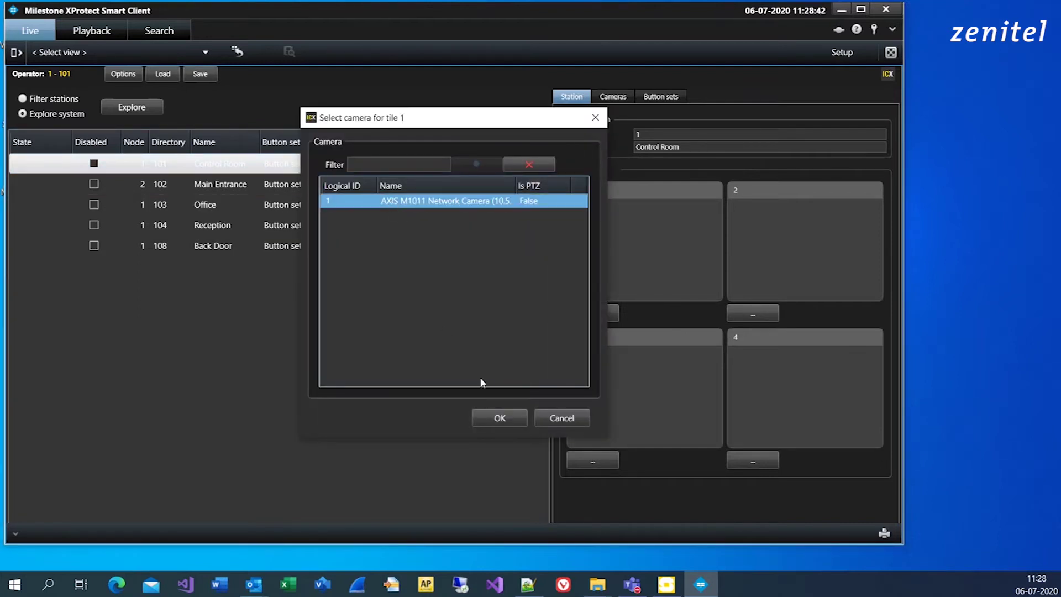
{"action": "left_click", "coordinate": [497, 418]}
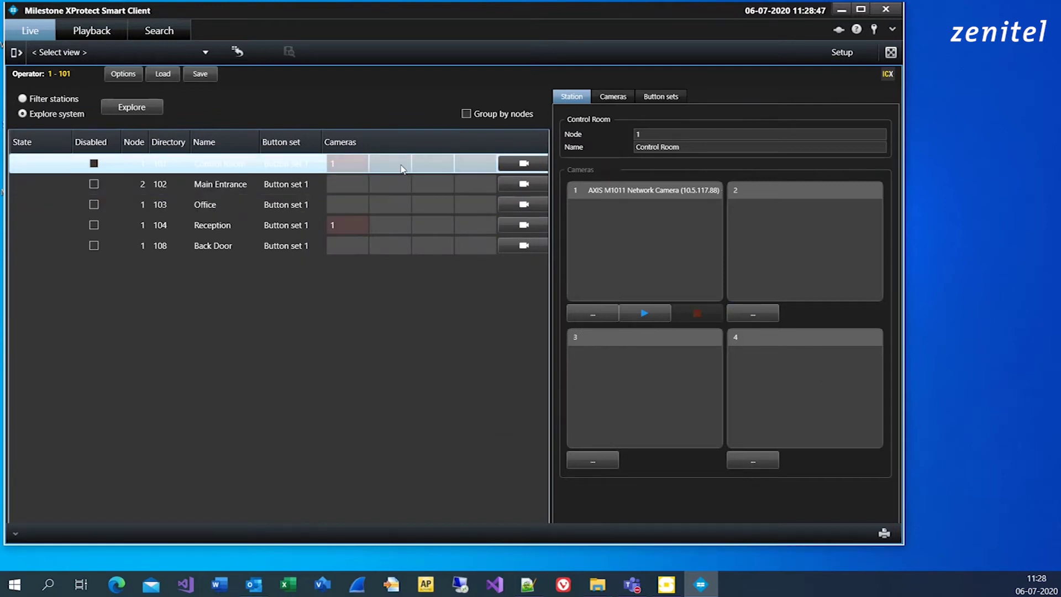
Assign the AXIS M1011 Network Camera to Control Room's camera tile 2.
{"action": "left_click", "coordinate": [760, 313]}
{"action": "left_click", "coordinate": [483, 203]}
{"action": "left_click", "coordinate": [502, 418]}
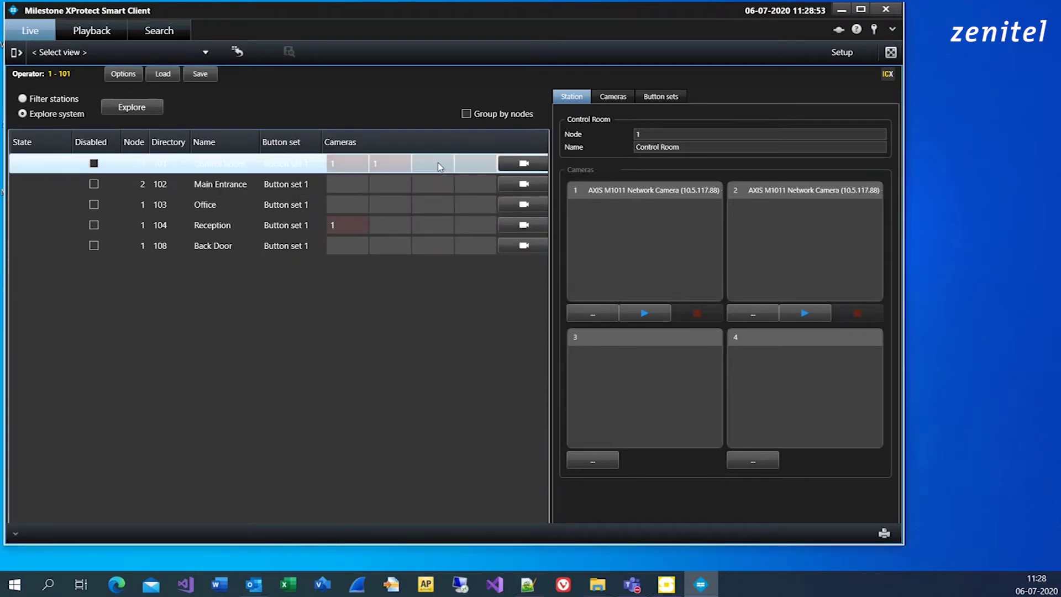
Expand Camera Groups > Camera Group 1 and drag the AXIS camera into Control Room's third slot.
{"action": "left_click", "coordinate": [626, 98]}
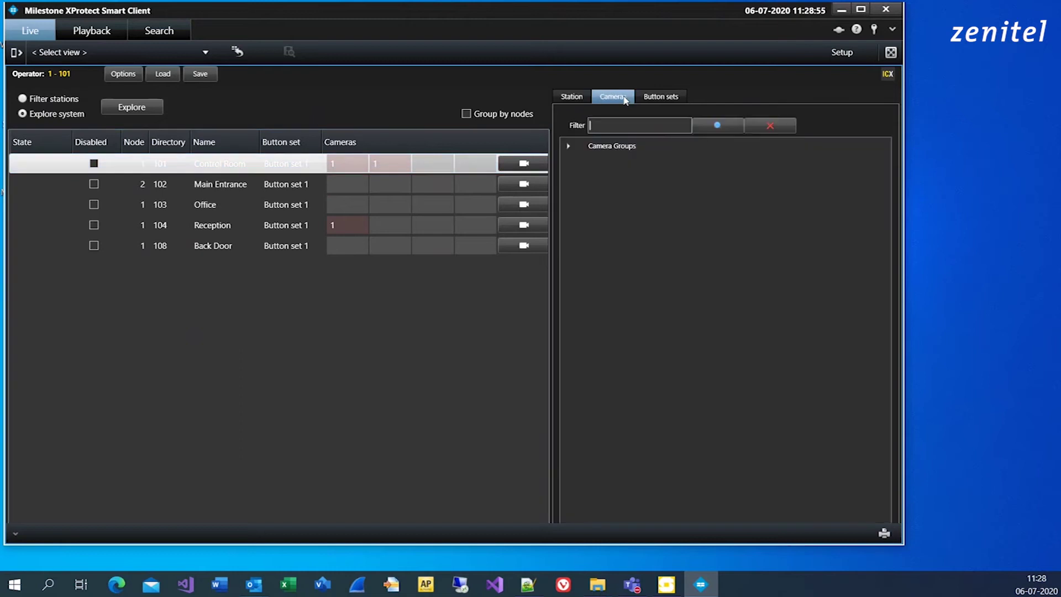
{"action": "left_click", "coordinate": [569, 146]}
{"action": "left_click", "coordinate": [580, 162]}
{"action": "left_click_drag", "start_coordinate": [641, 182], "coordinate": [442, 170]}
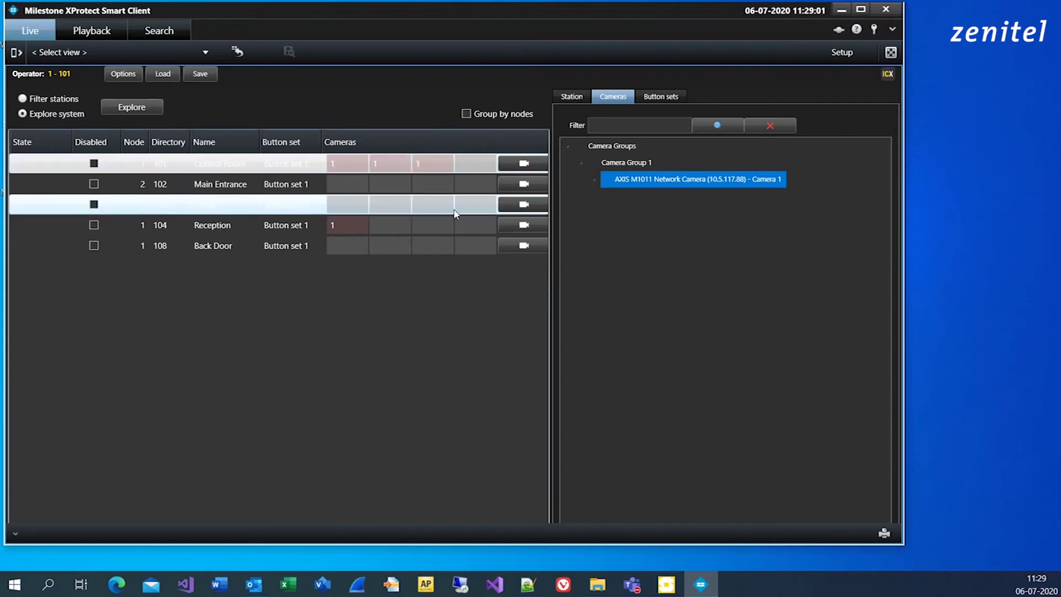
Drag the AXIS camera onto Main Entrance and Office's first slots, then check the stations' camera details.
{"action": "left_click", "coordinate": [355, 188]}
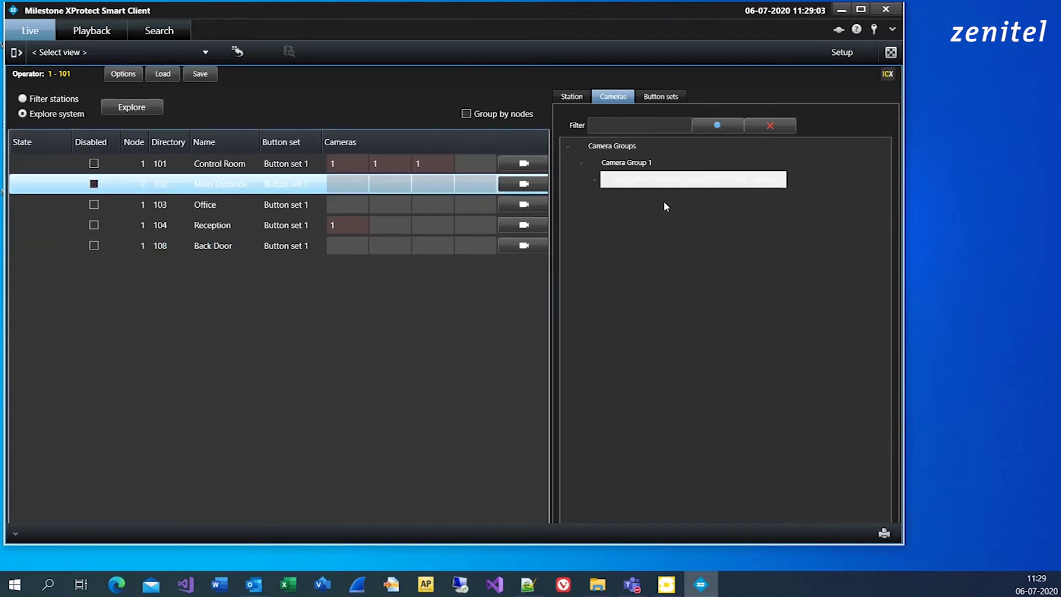
{"action": "left_click_drag", "start_coordinate": [618, 178], "coordinate": [357, 187]}
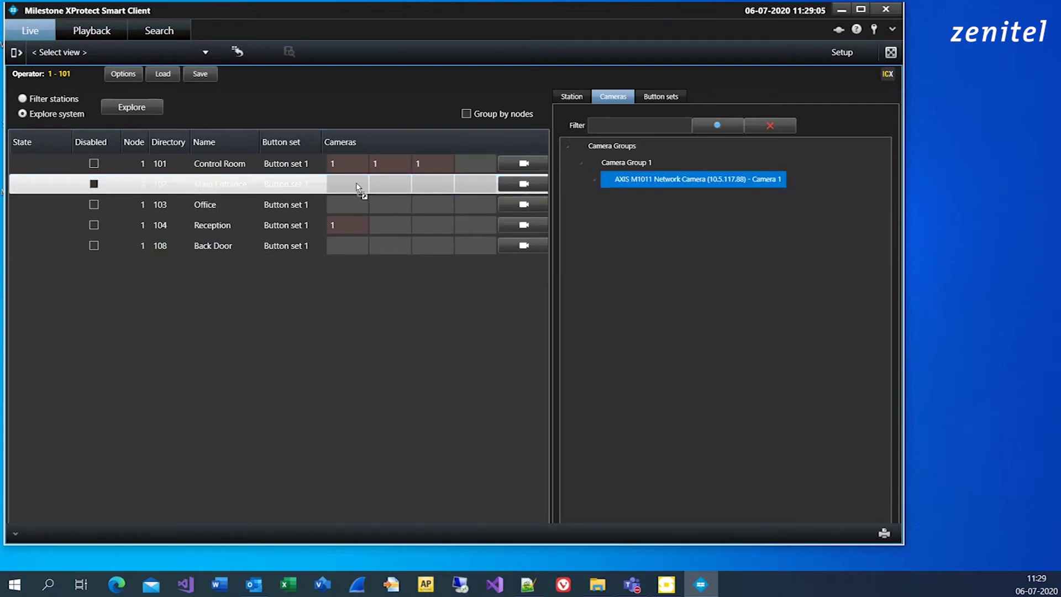
{"action": "left_click_drag", "start_coordinate": [681, 183], "coordinate": [341, 204]}
{"action": "left_click_drag", "start_coordinate": [686, 180], "coordinate": [351, 247]}
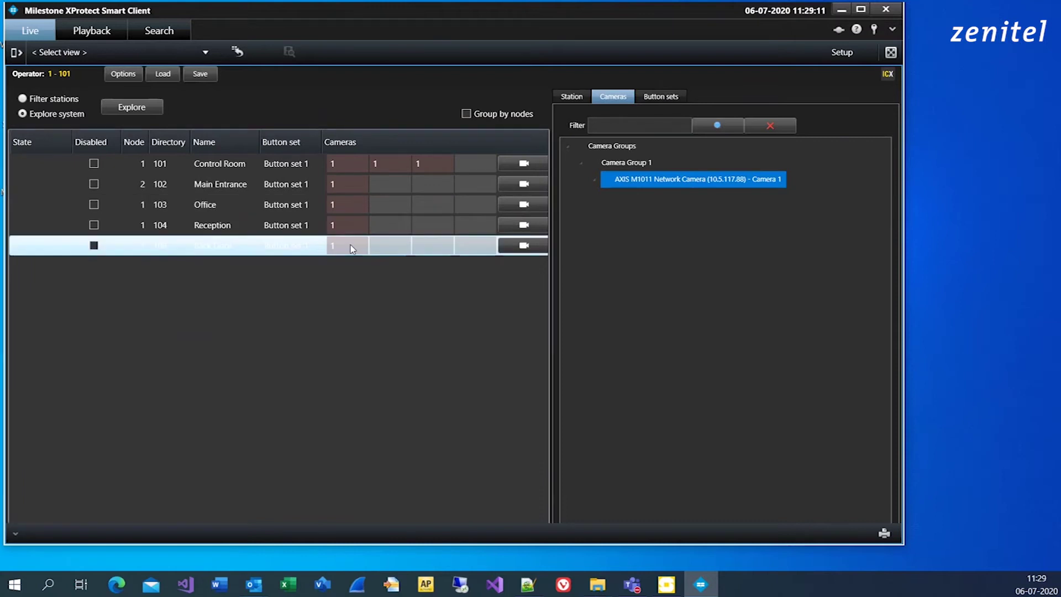
{"action": "left_click", "coordinate": [582, 95]}
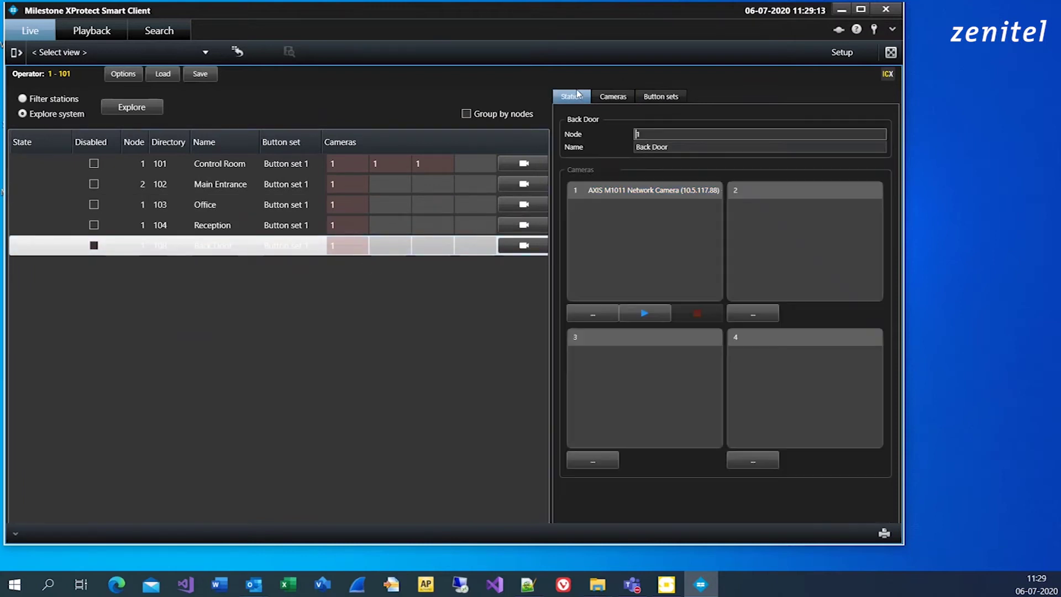
{"action": "left_click", "coordinate": [525, 165]}
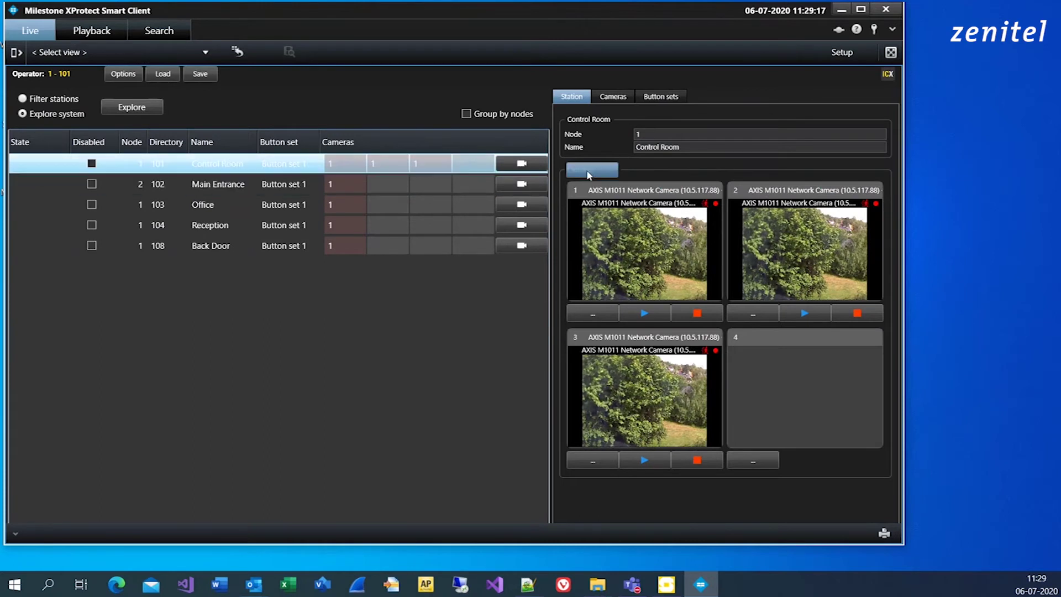
Preview the assigned cameras of Main Entrance, Office and Reception, then move down to Back Door.
{"action": "left_click", "coordinate": [528, 184]}
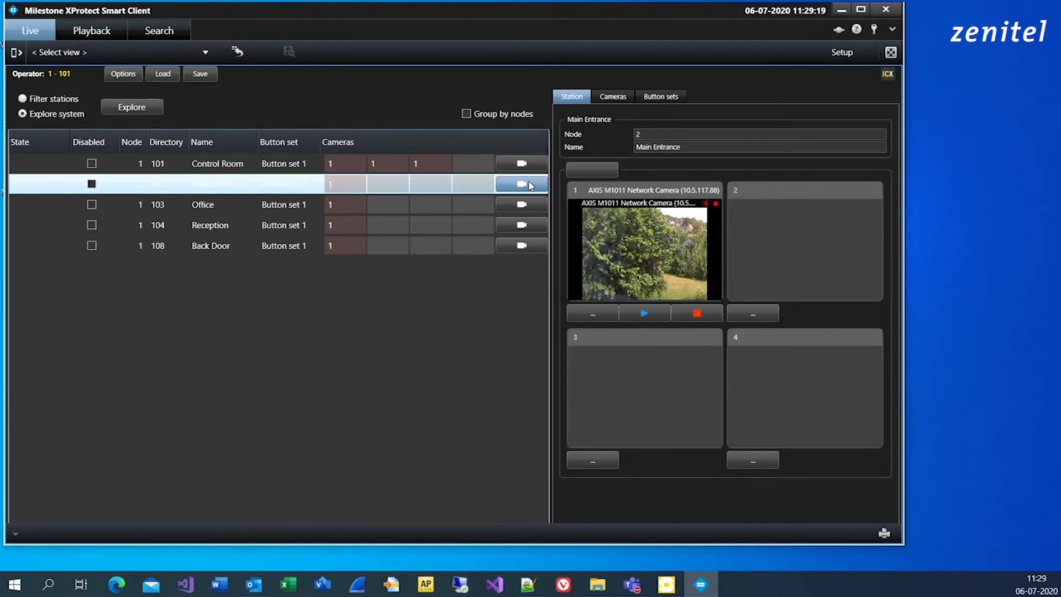
{"action": "left_click", "coordinate": [540, 209]}
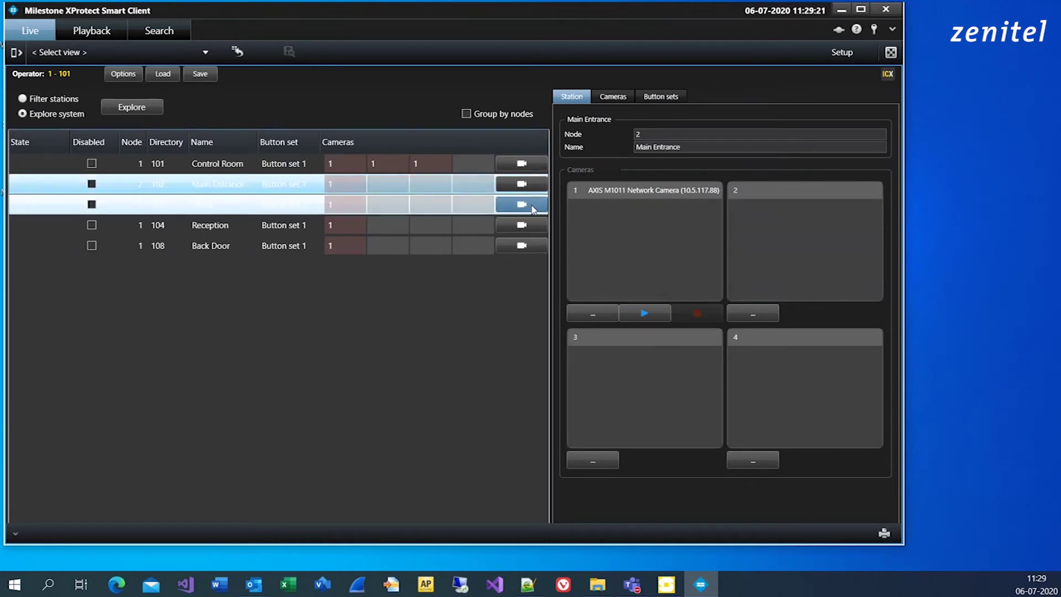
{"action": "left_click", "coordinate": [543, 222]}
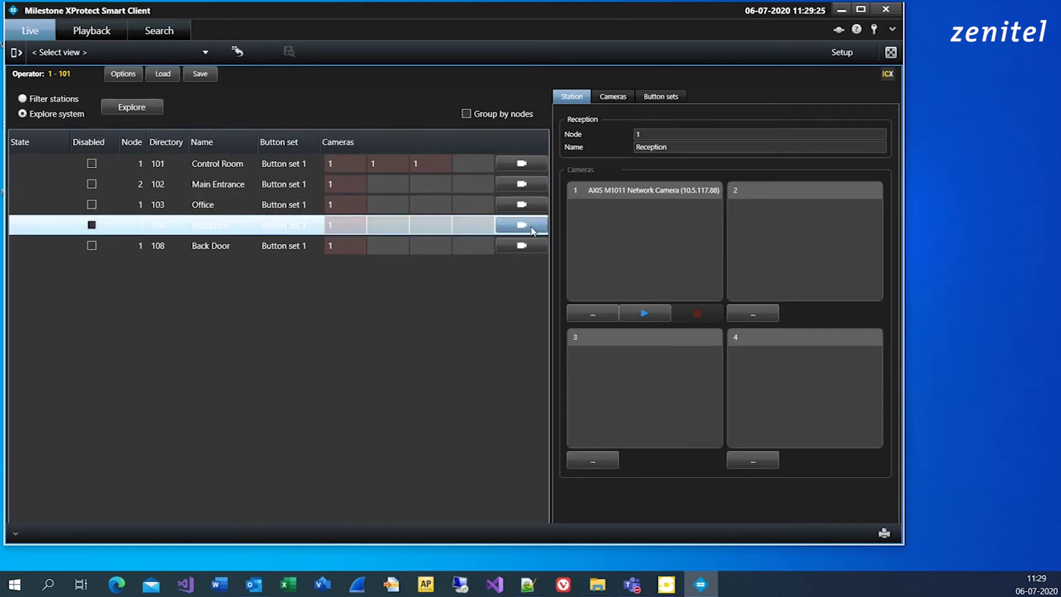
{"action": "key", "text": "Down"}
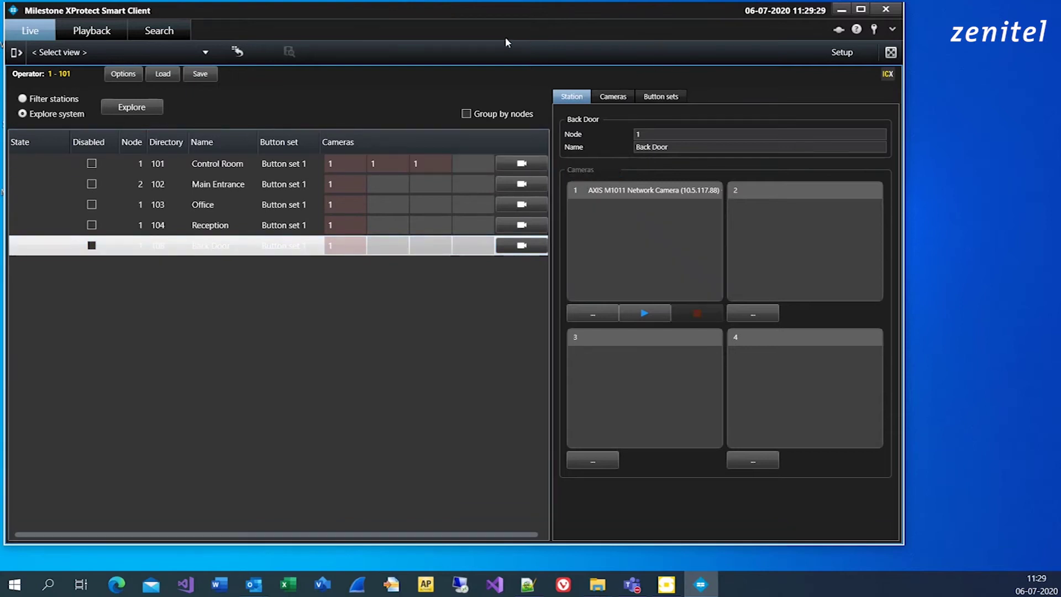
Inspect Button set 1's Accept, Deny, Cancel Call and Open Door commands, view empty Button set 2, and select Control Room.
{"action": "left_click", "coordinate": [655, 104]}
{"action": "left_click", "coordinate": [603, 141]}
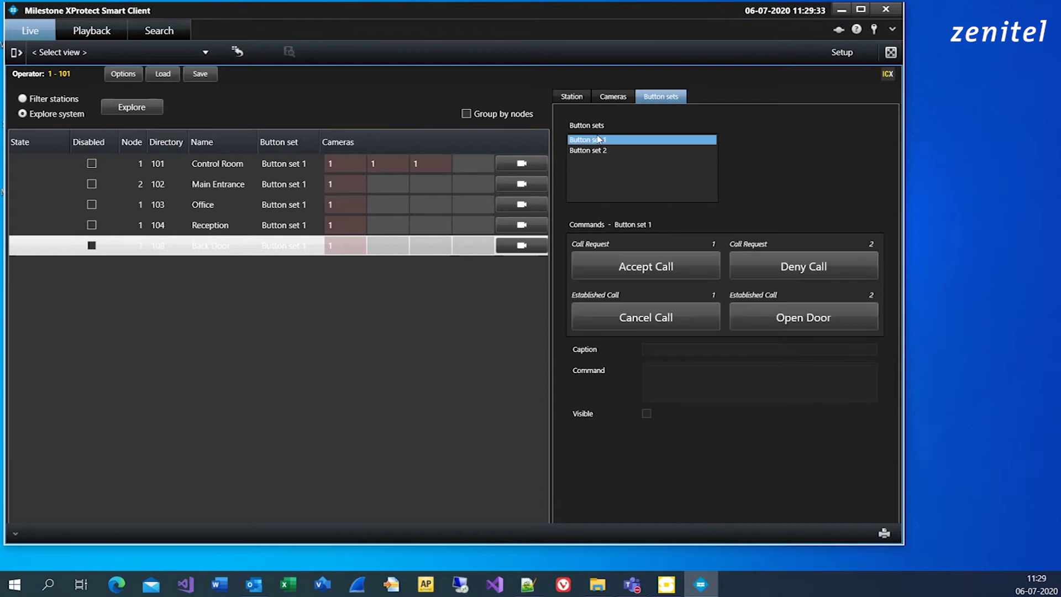
{"action": "left_click", "coordinate": [614, 267]}
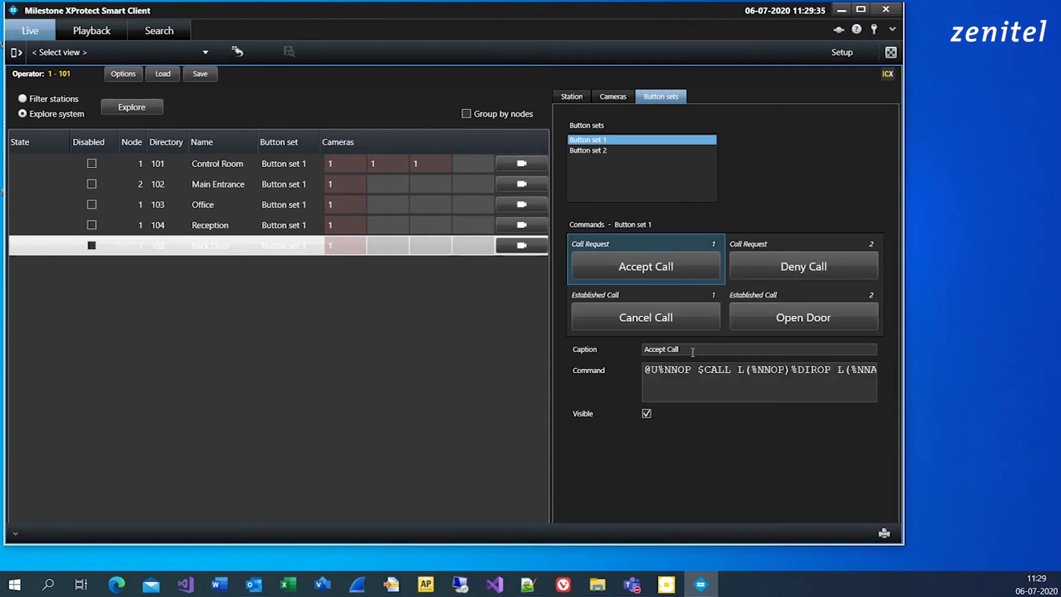
{"action": "left_click", "coordinate": [766, 262]}
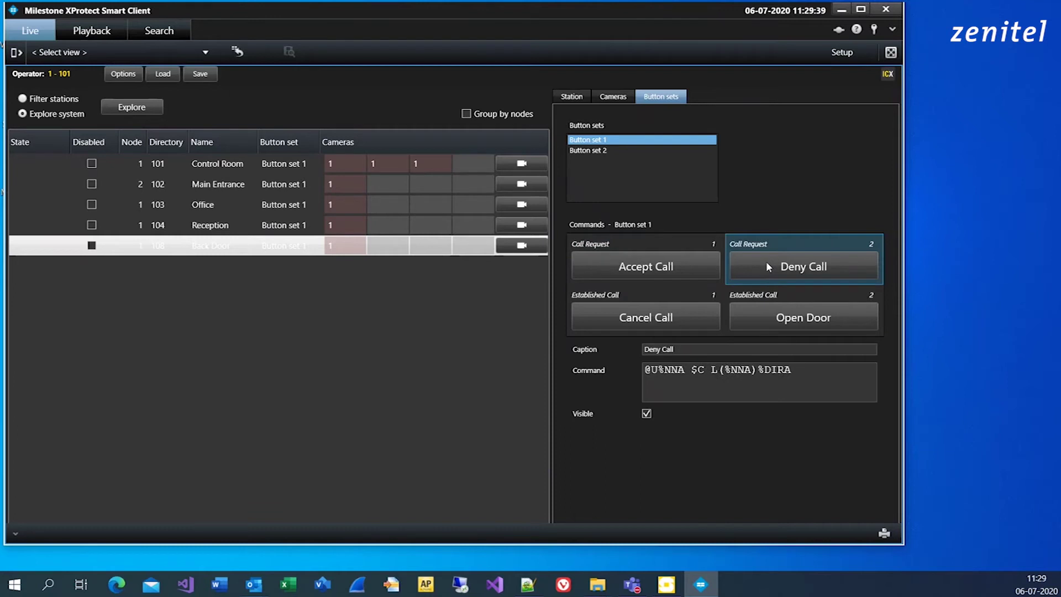
{"action": "left_click", "coordinate": [610, 314]}
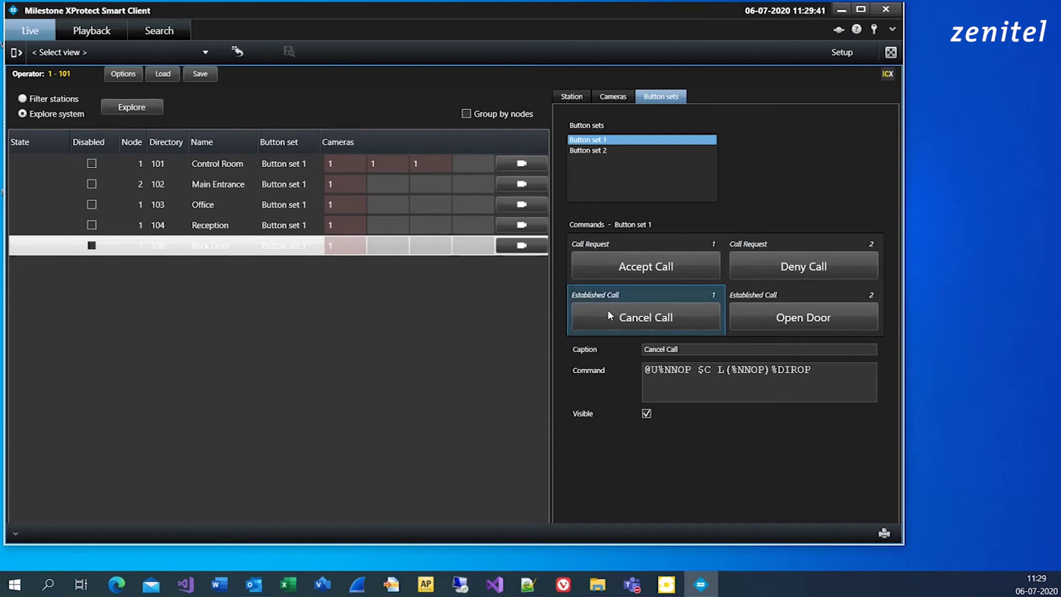
{"action": "left_click", "coordinate": [757, 321]}
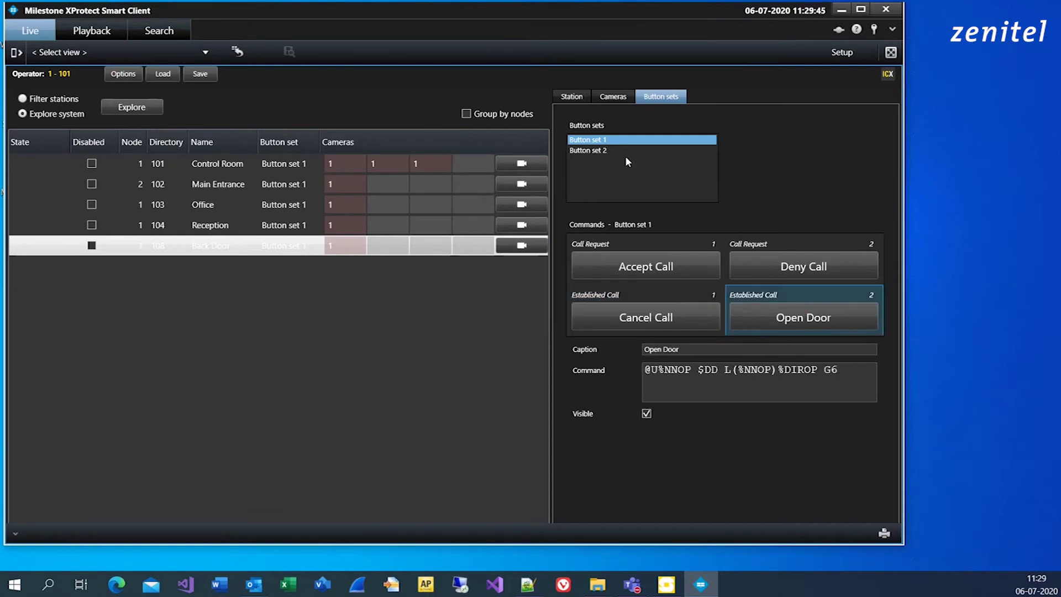
{"action": "left_click", "coordinate": [608, 152]}
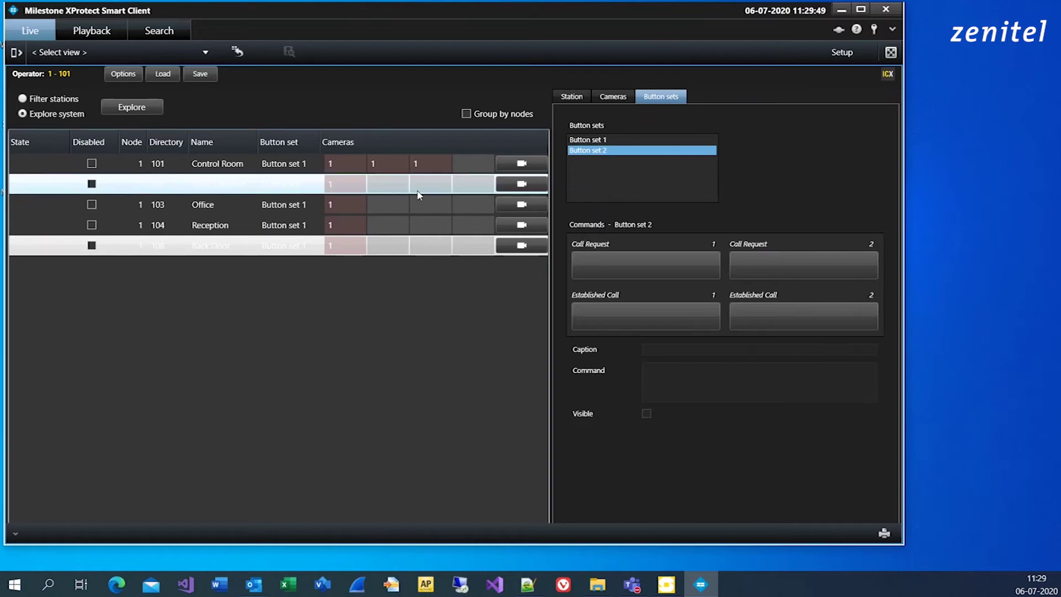
{"action": "left_click", "coordinate": [293, 164]}
Reassign Button set 1 (default) to Control Room, save the station configuration, and switch to the live ICX view.
{"action": "right_click", "coordinate": [293, 164]}
{"action": "mouse_move", "coordinate": [346, 170]}
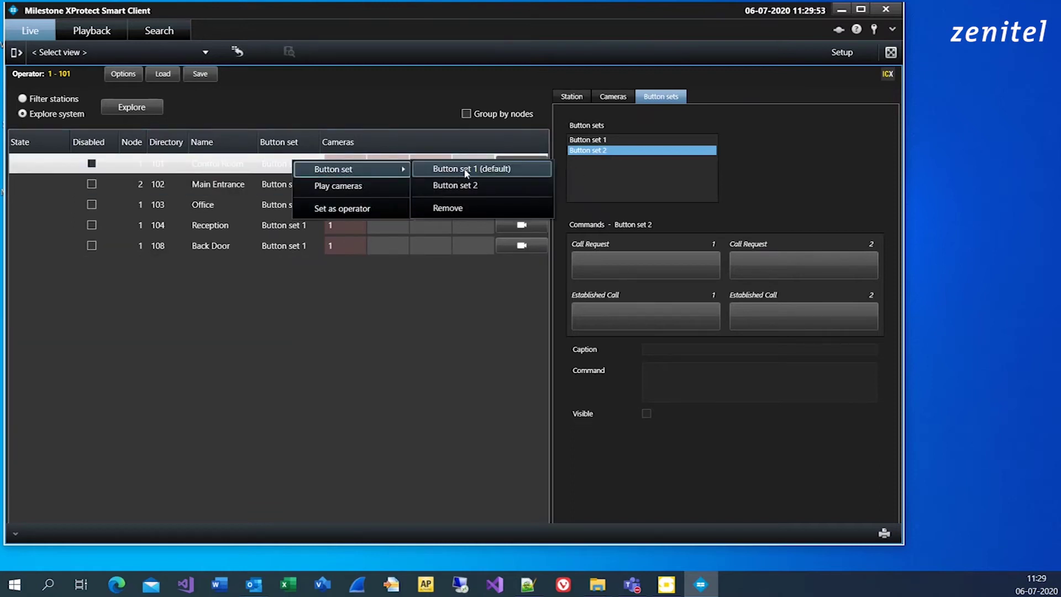
{"action": "left_click", "coordinate": [447, 208]}
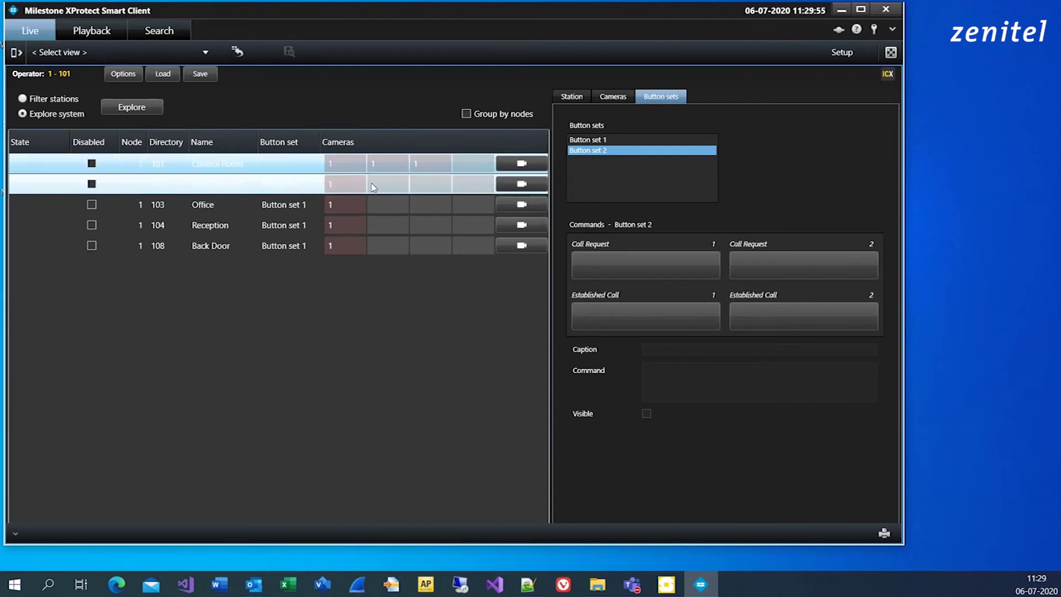
{"action": "right_click", "coordinate": [281, 160]}
{"action": "mouse_move", "coordinate": [323, 171]}
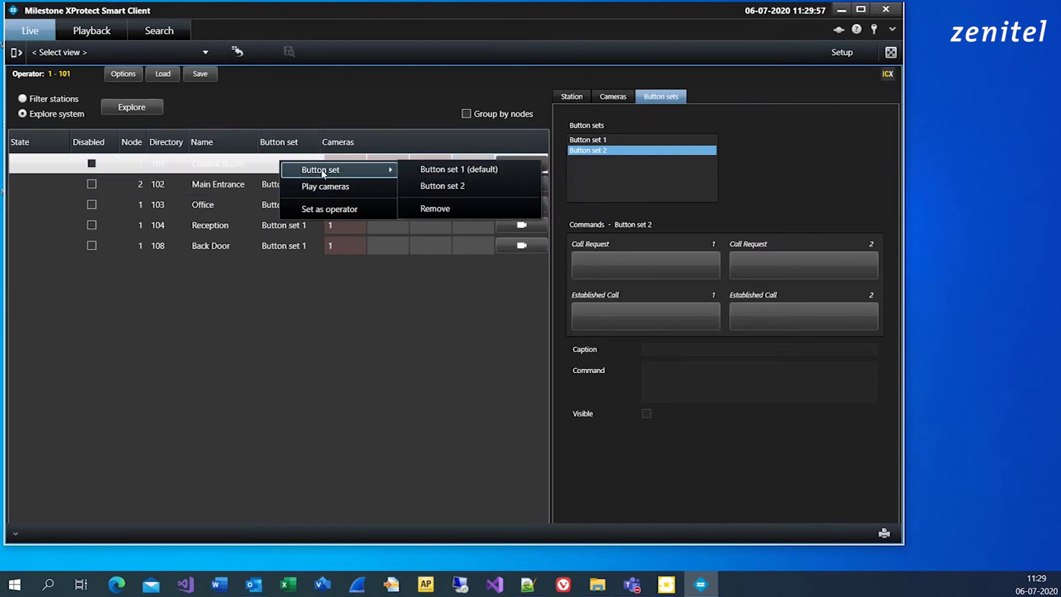
{"action": "left_click", "coordinate": [463, 173]}
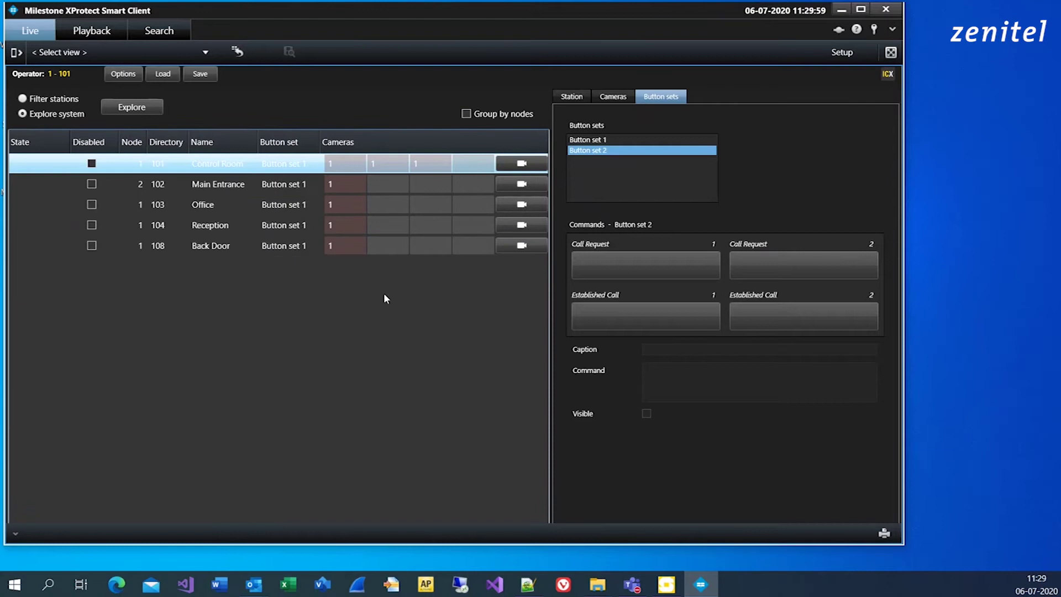
{"action": "left_click", "coordinate": [201, 74]}
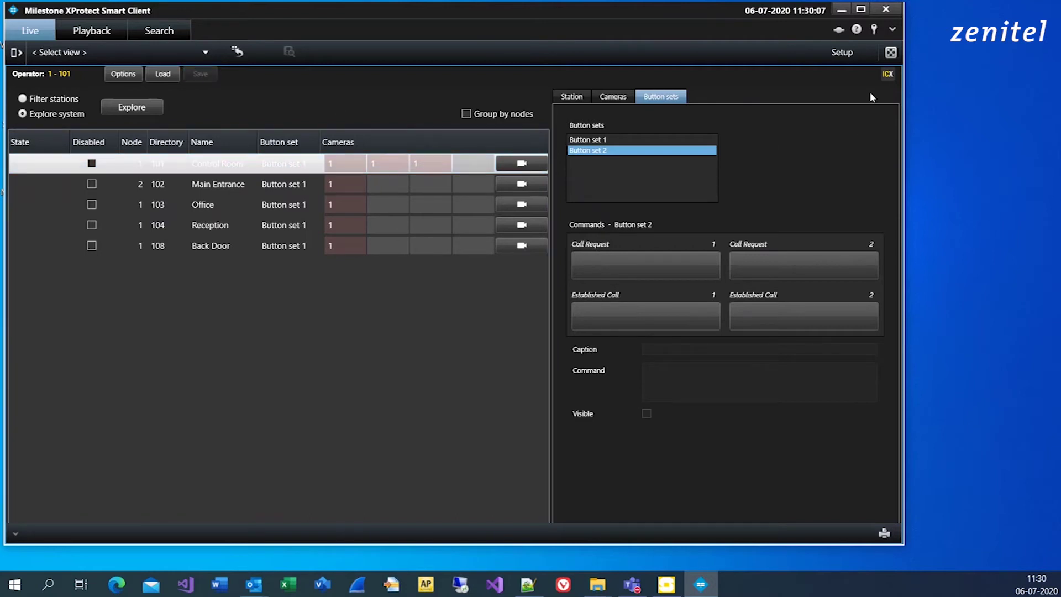
{"action": "left_click", "coordinate": [887, 74]}
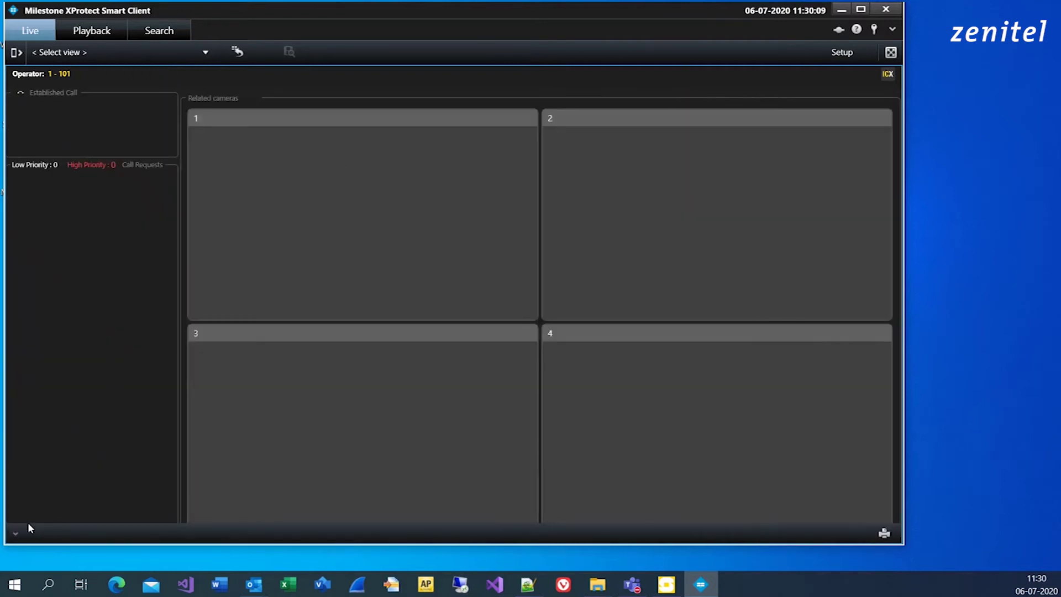
Show the intercom stations list and move the intercom window beside the camera grid.
{"action": "left_click", "coordinate": [16, 531]}
{"action": "left_click", "coordinate": [150, 534]}
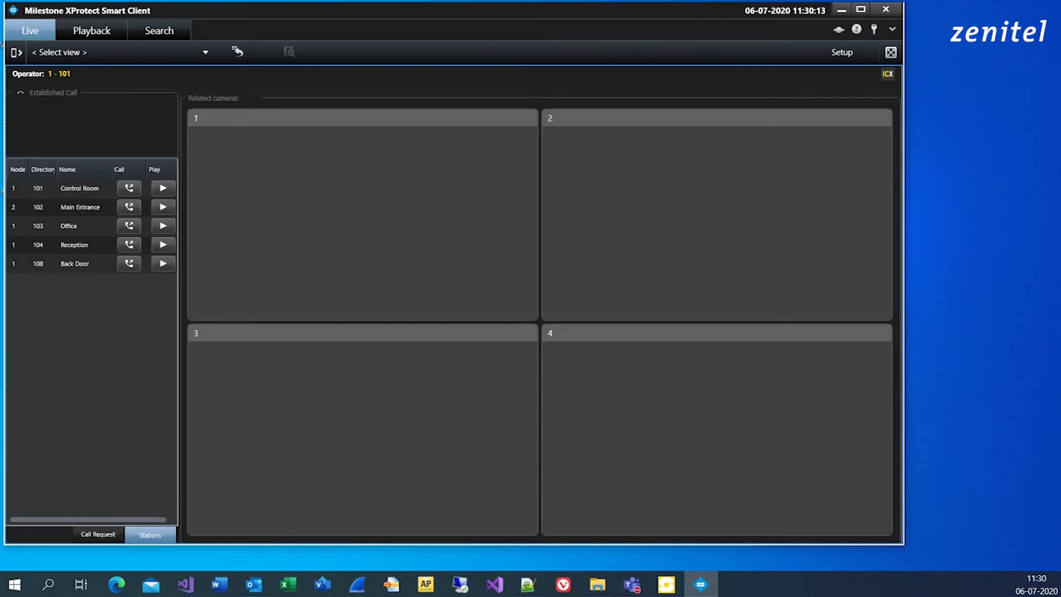
{"action": "left_click_drag", "start_coordinate": [886, 198], "coordinate": [1045, 158]}
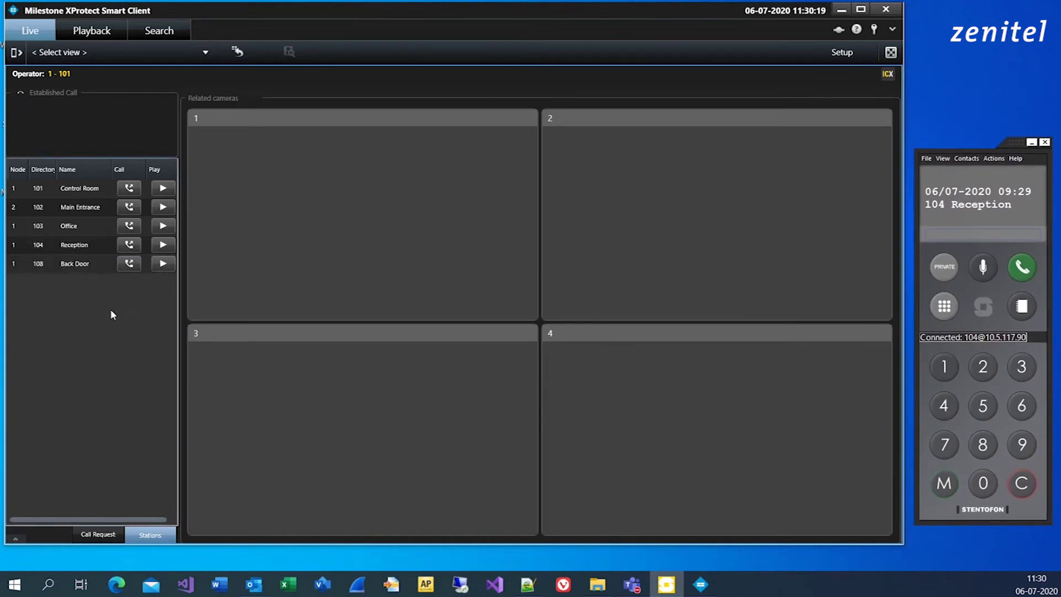
Preview each station's camera, stop the Back Door preview, then call Reception.
{"action": "left_click", "coordinate": [164, 189]}
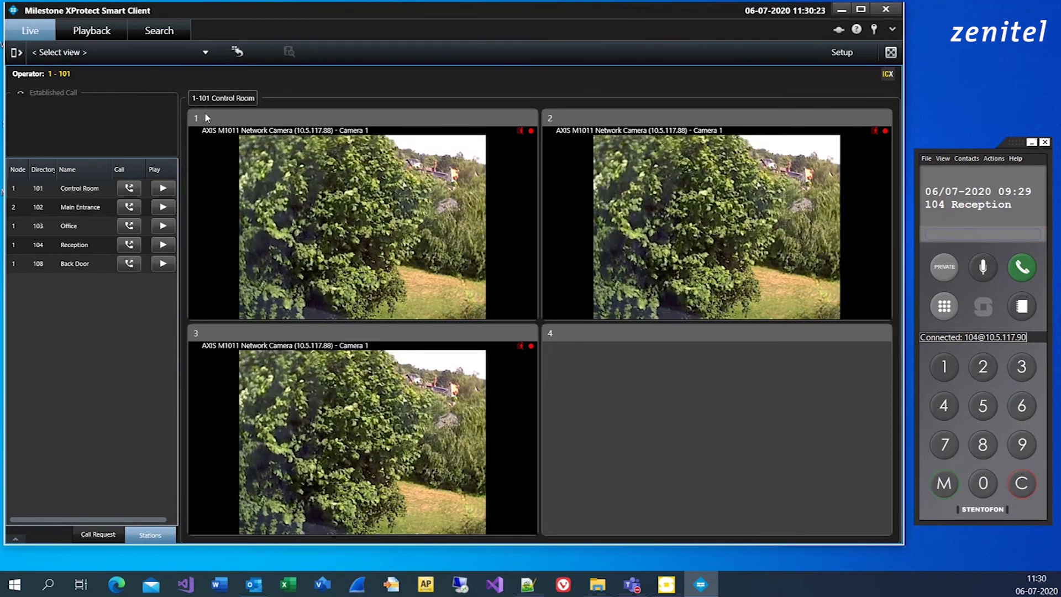
{"action": "left_click", "coordinate": [163, 206]}
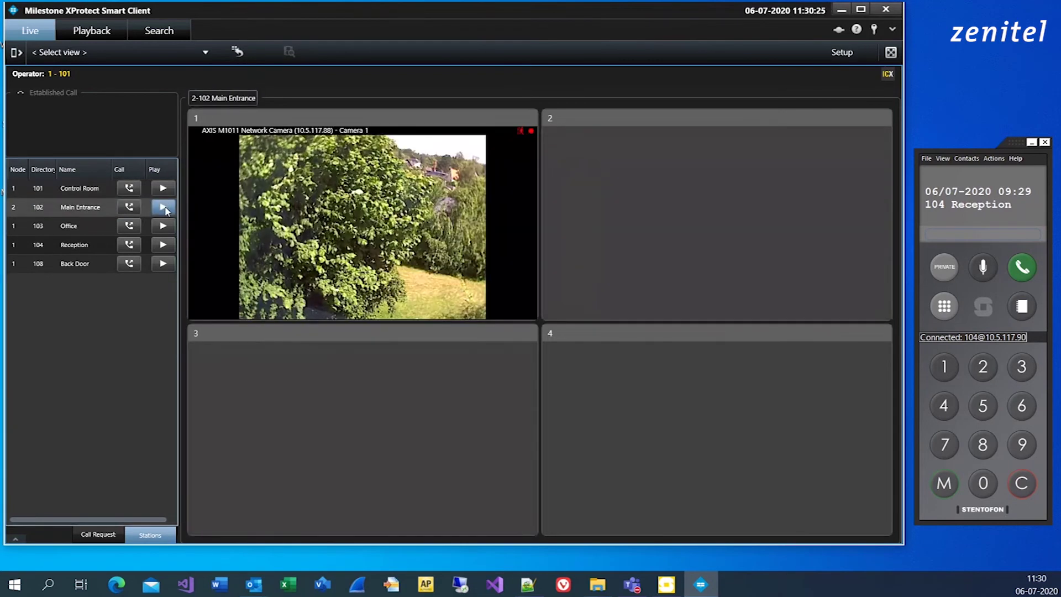
{"action": "left_click", "coordinate": [162, 226]}
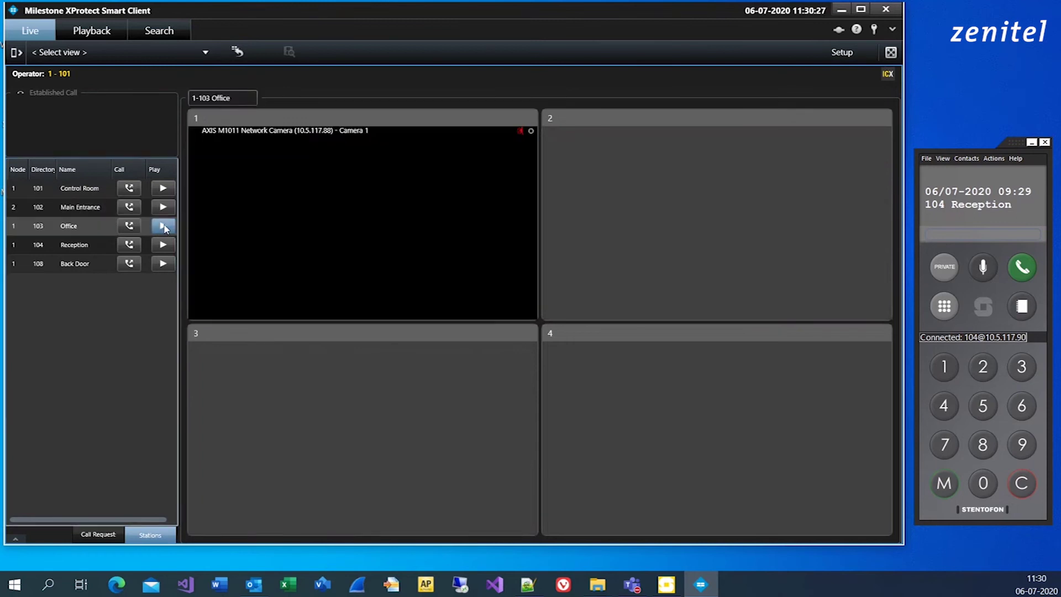
{"action": "left_click", "coordinate": [163, 245]}
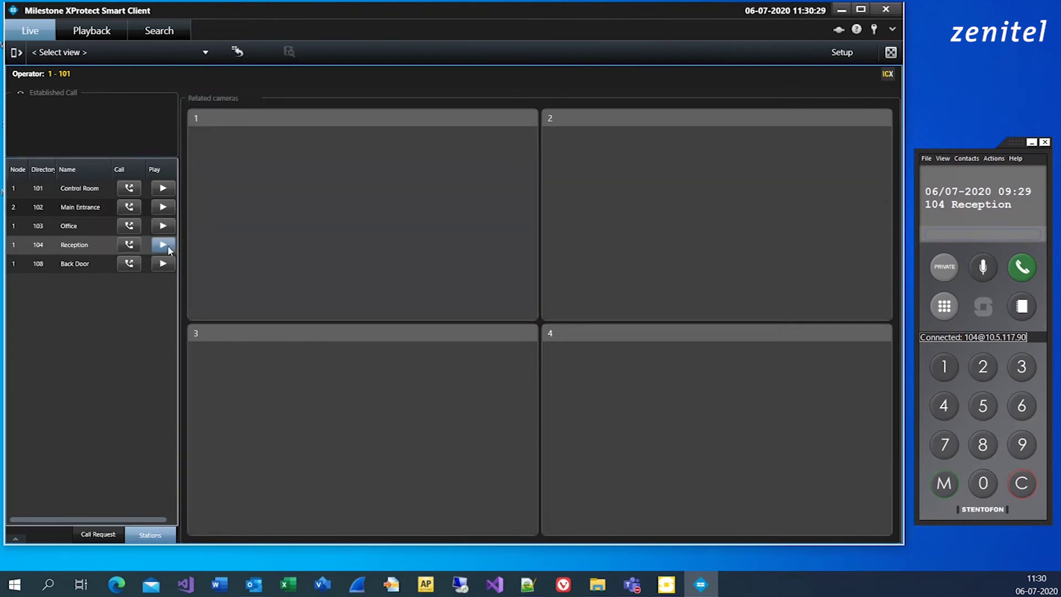
{"action": "left_click", "coordinate": [163, 264]}
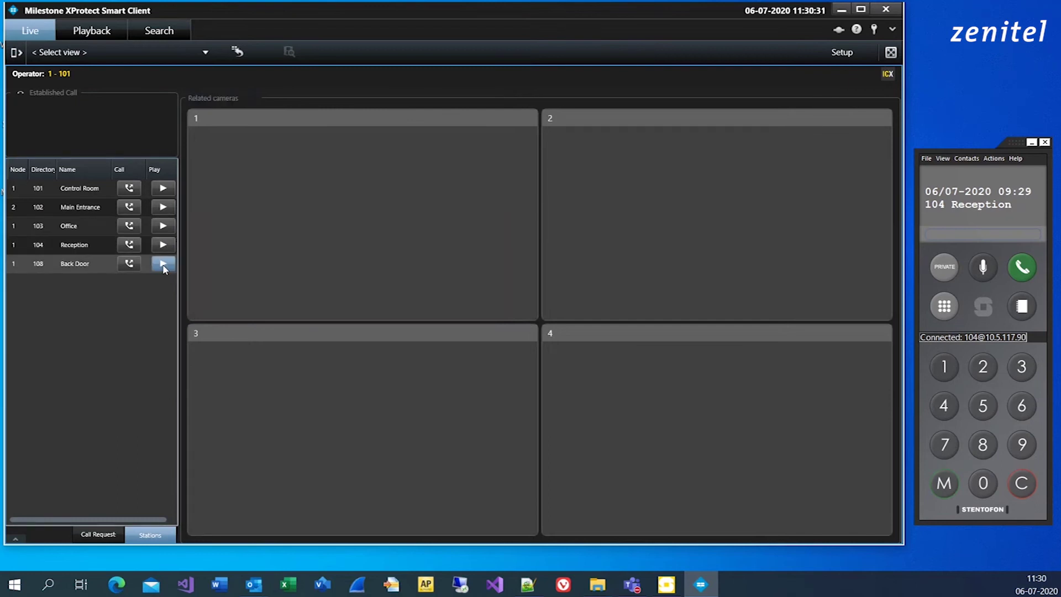
{"action": "left_click", "coordinate": [115, 390]}
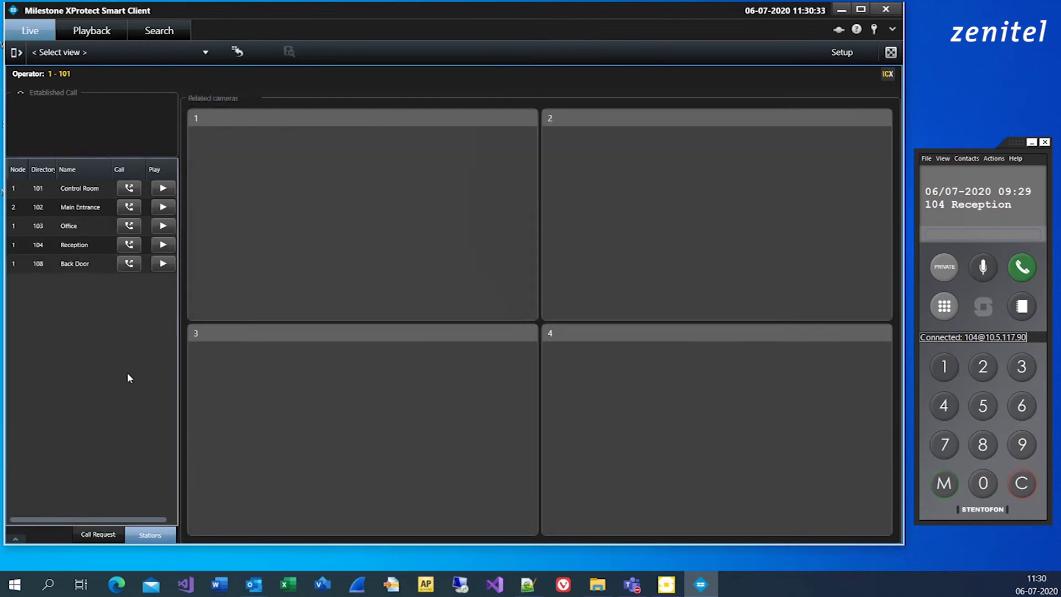
{"action": "left_click", "coordinate": [124, 265]}
{"action": "left_click", "coordinate": [129, 244]}
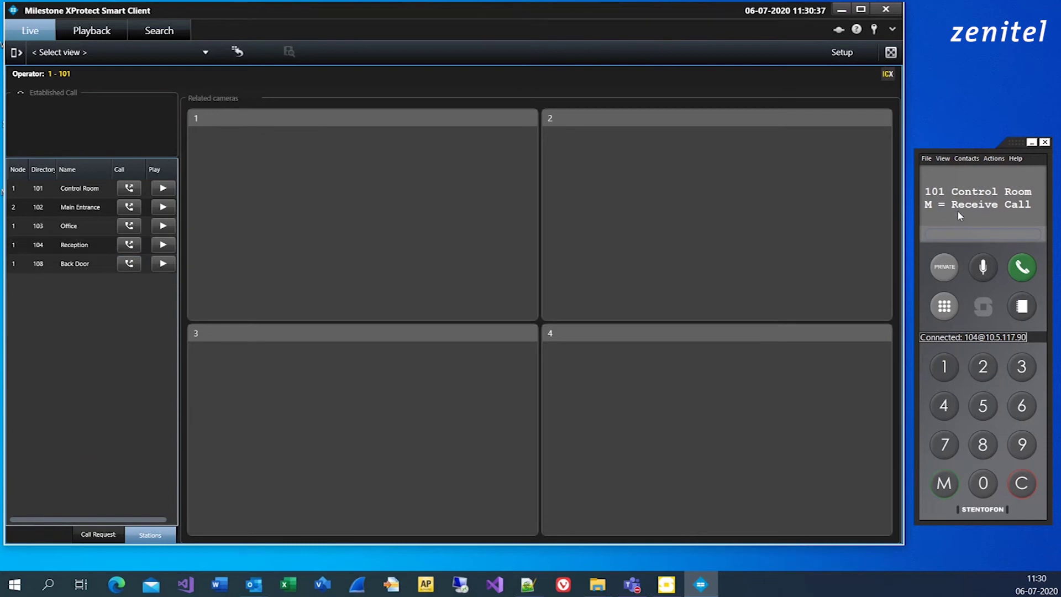
Answer the call at Reception, end it, then dial 101 from Reception's intercom.
{"action": "left_click", "coordinate": [1024, 269]}
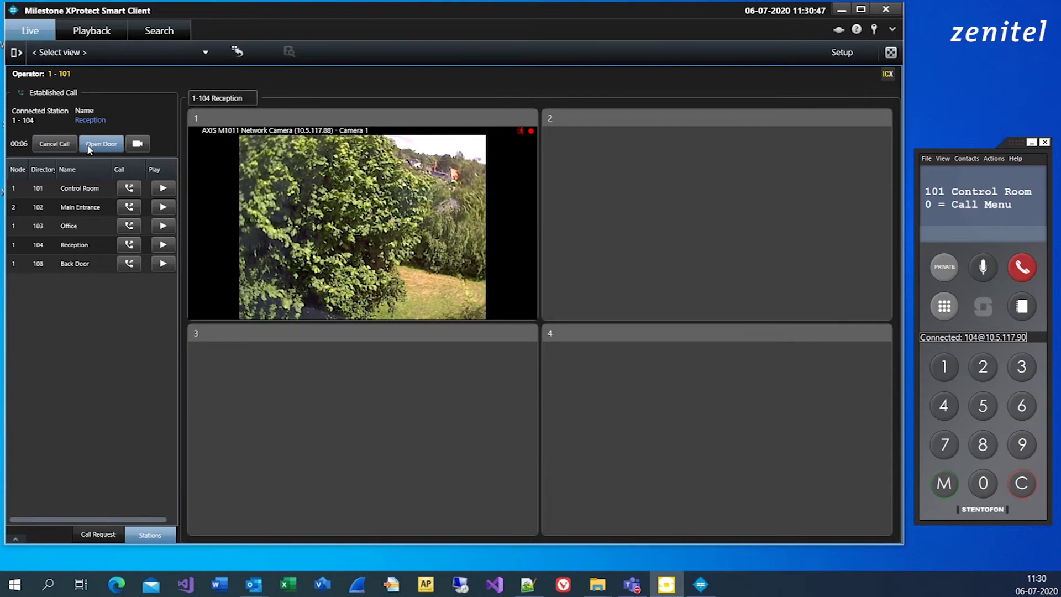
{"action": "left_click", "coordinate": [54, 144]}
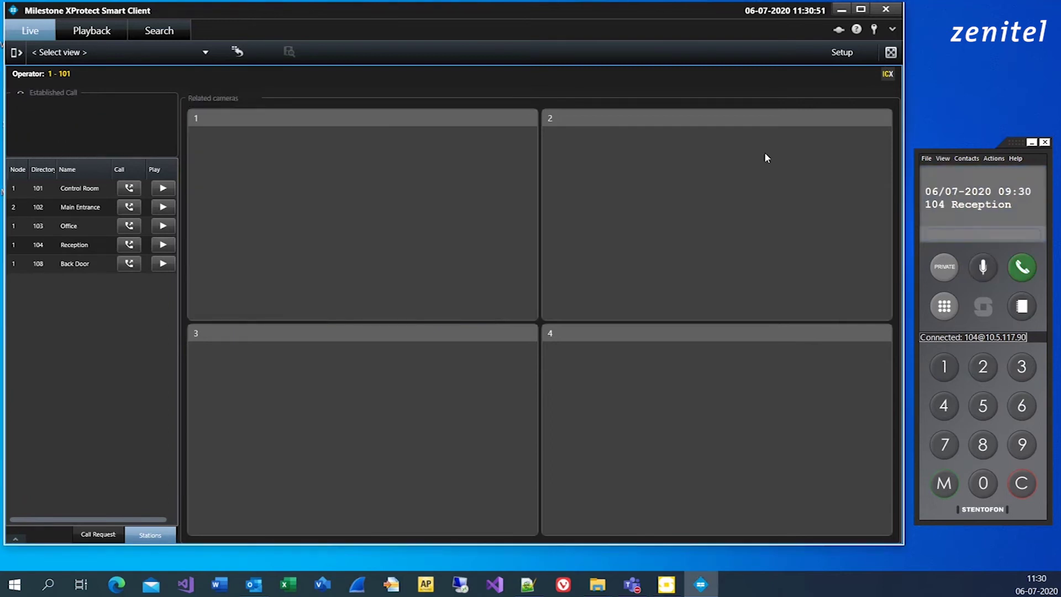
{"action": "left_click", "coordinate": [944, 368]}
{"action": "left_click", "coordinate": [984, 484]}
{"action": "left_click", "coordinate": [944, 368]}
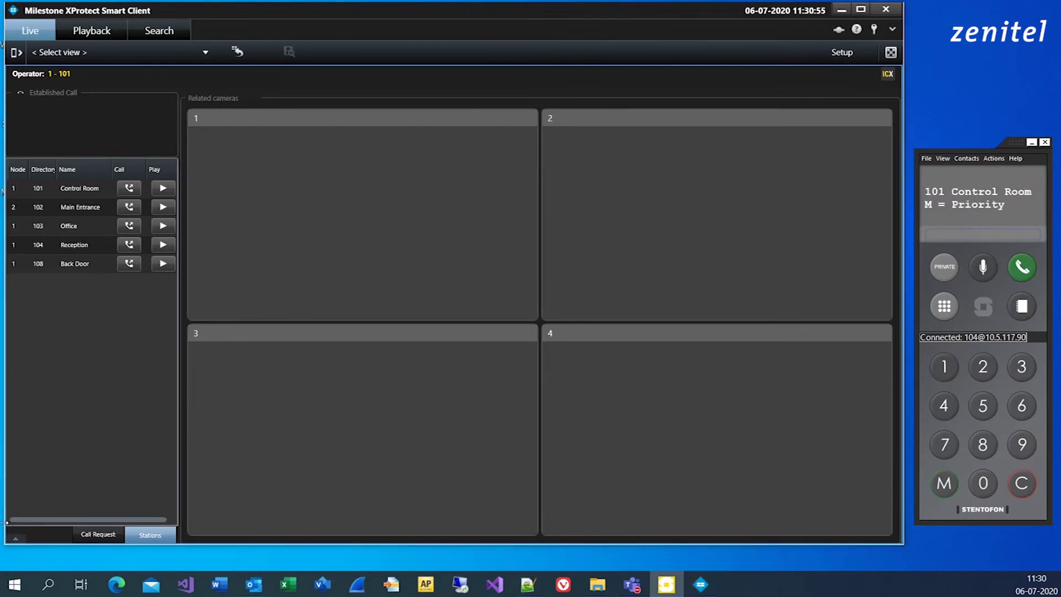
Deny Reception's call request, redial 101, then accept the new request and hang up.
{"action": "left_click", "coordinate": [98, 534]}
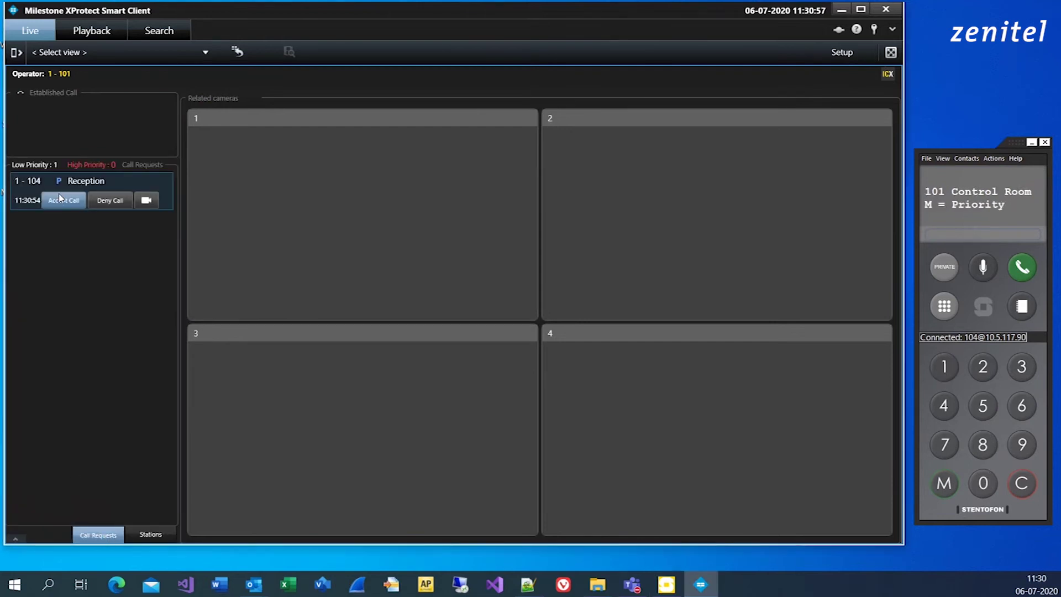
{"action": "left_click", "coordinate": [108, 201]}
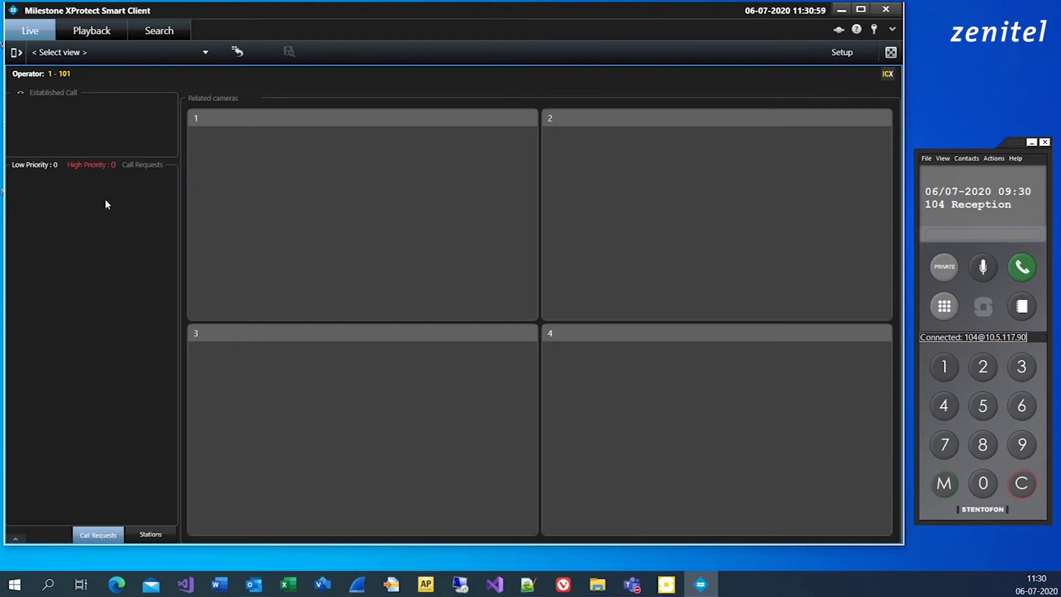
{"action": "left_click", "coordinate": [943, 368]}
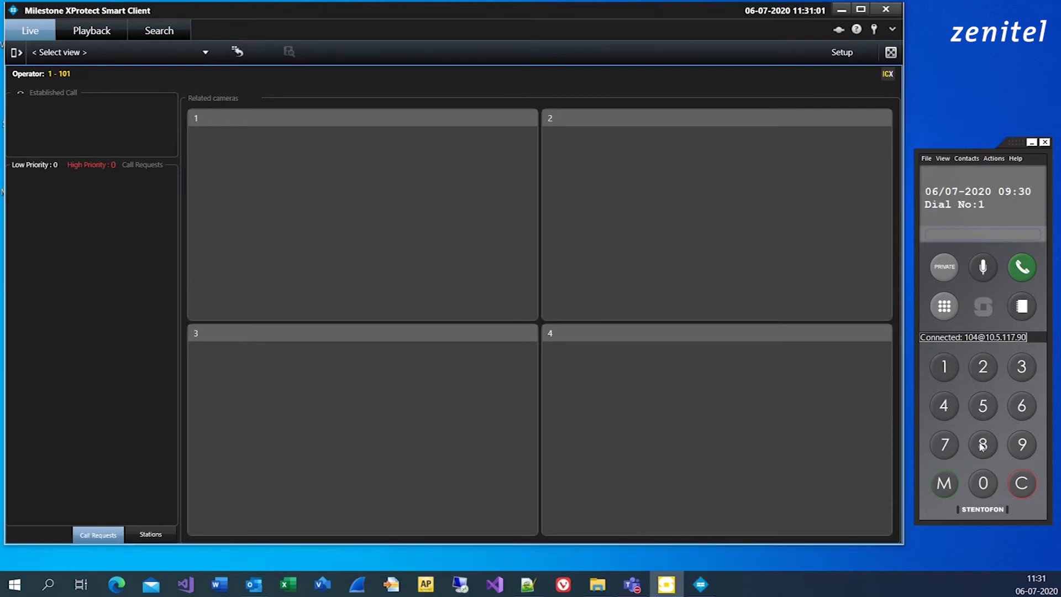
{"action": "left_click", "coordinate": [983, 483]}
{"action": "left_click", "coordinate": [946, 370]}
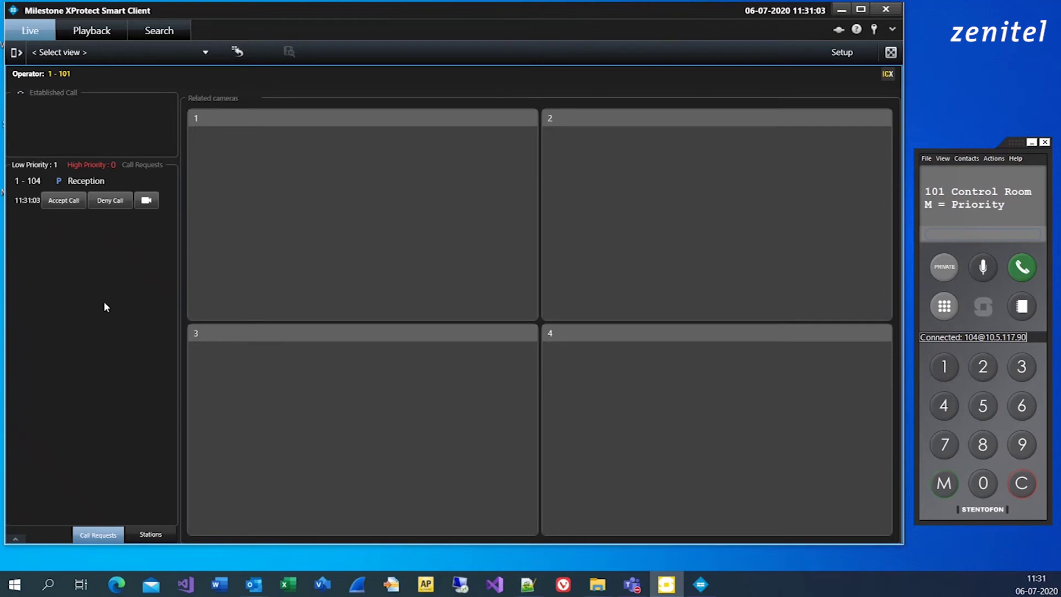
{"action": "left_click", "coordinate": [68, 200]}
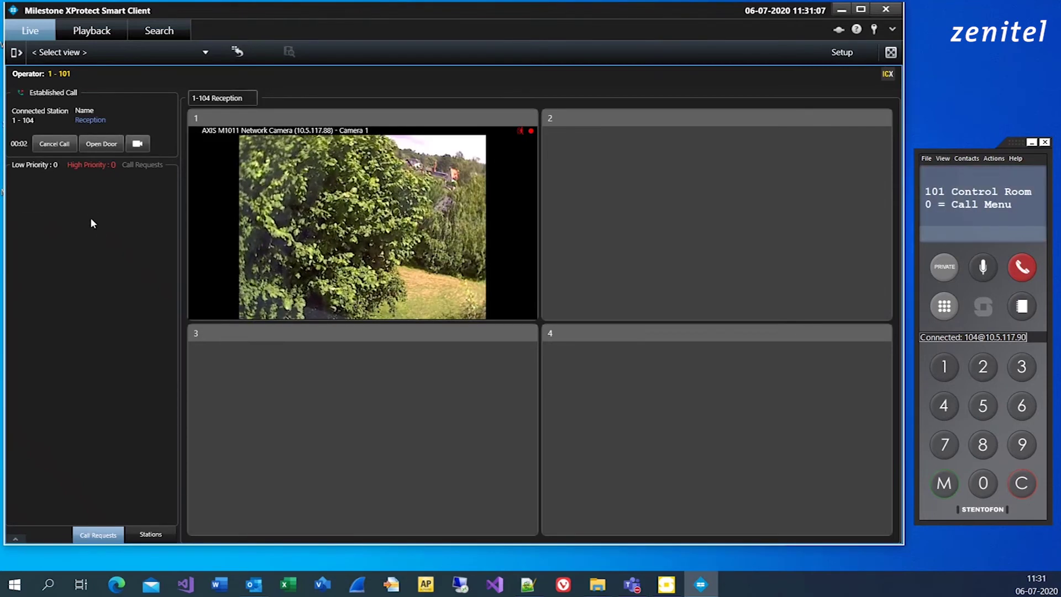
{"action": "left_click", "coordinate": [50, 145]}
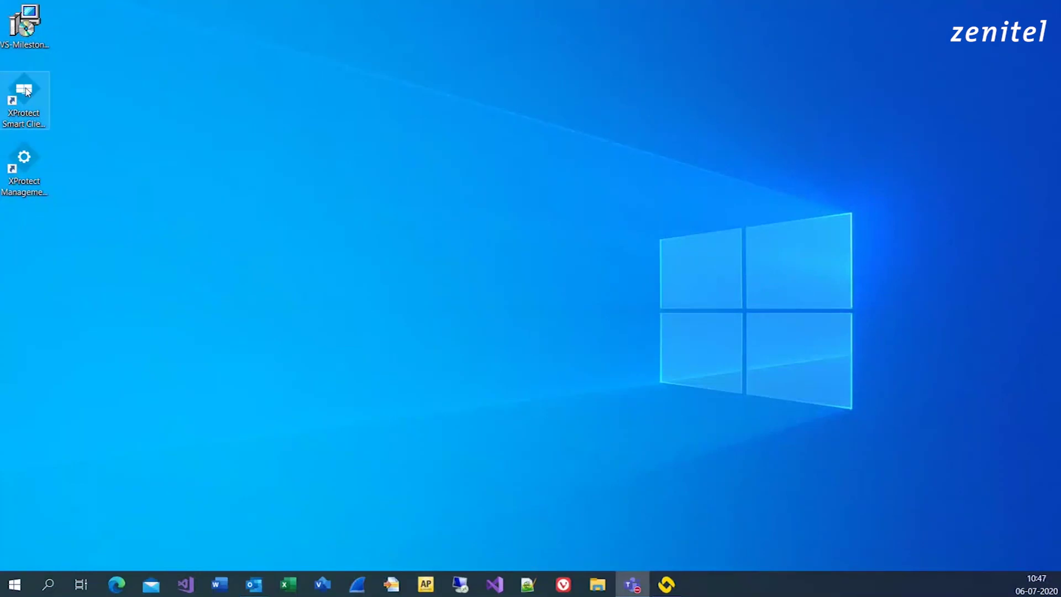
Launch XProtect Smart Client from its desktop shortcut and connect with the pre-filled login.
{"action": "left_click", "coordinate": [25, 91]}
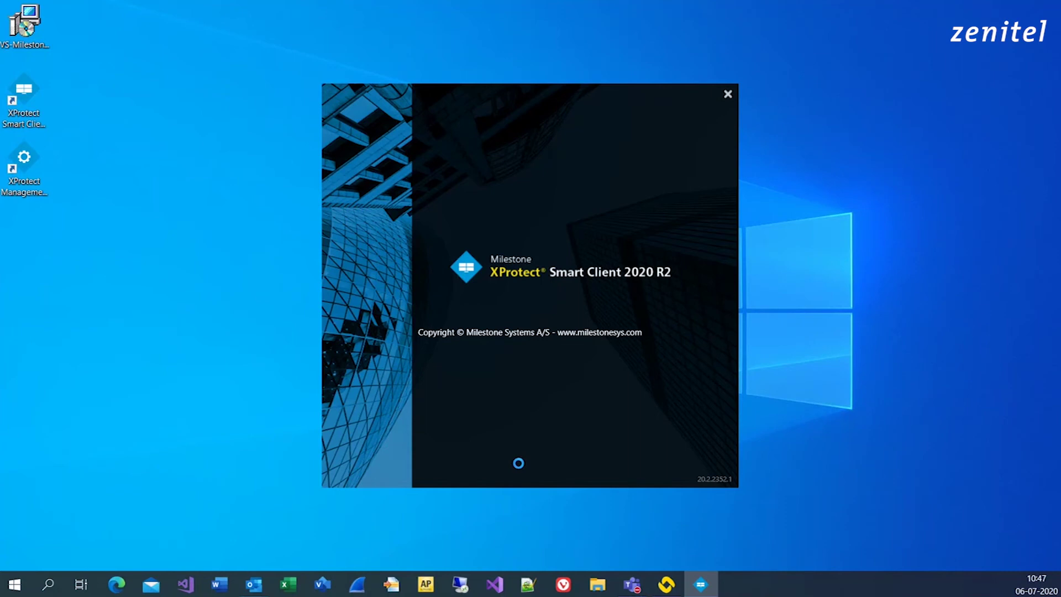
{"action": "left_click", "coordinate": [515, 443]}
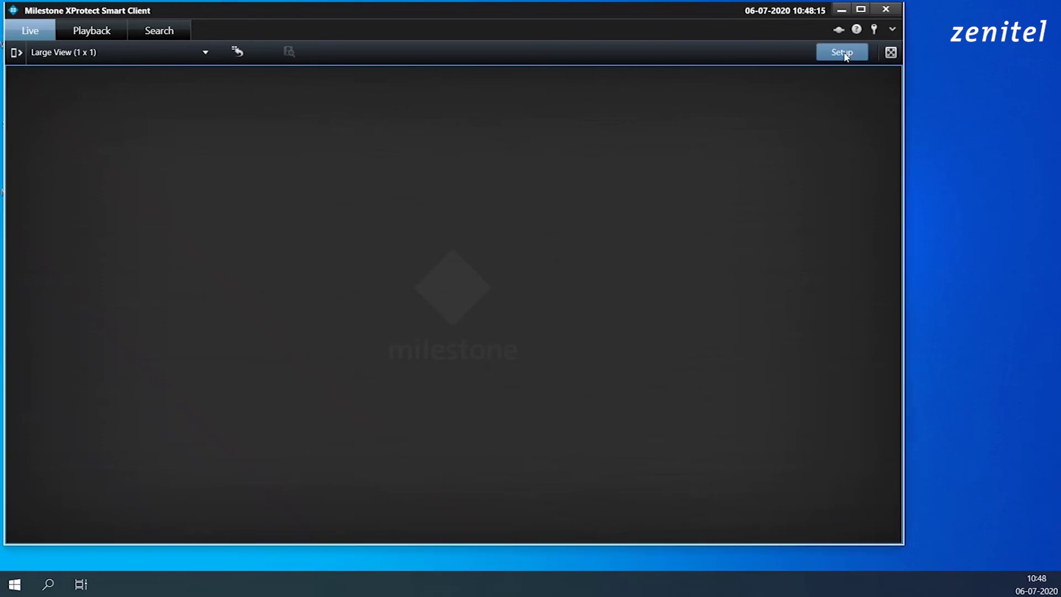
In Setup mode, drag ICXICE_Client_4C into the view and collapse the navigation pane.
{"action": "left_click", "coordinate": [844, 54]}
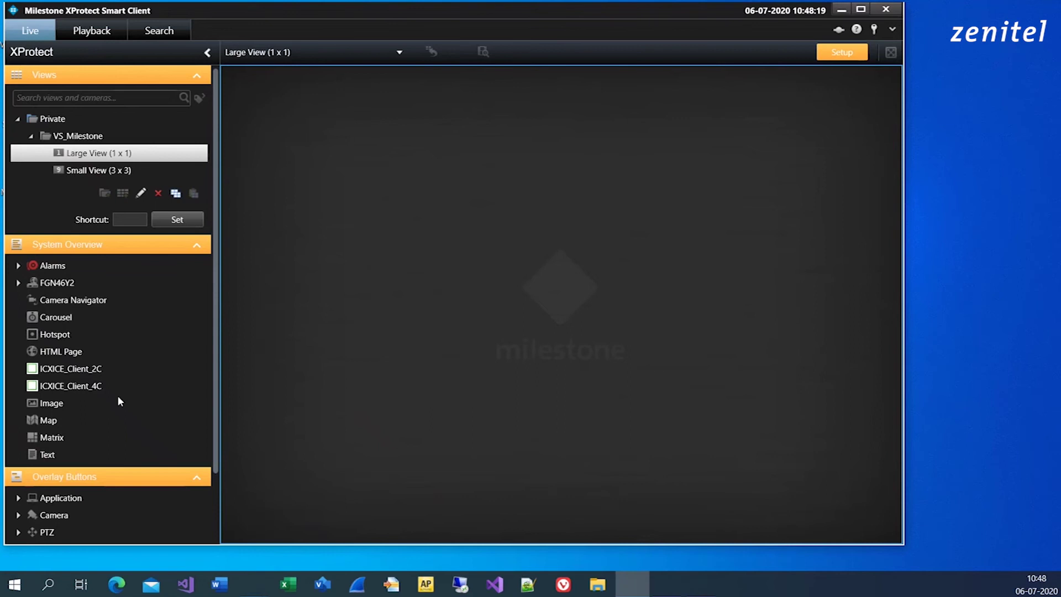
{"action": "left_click_drag", "start_coordinate": [65, 383], "coordinate": [406, 372]}
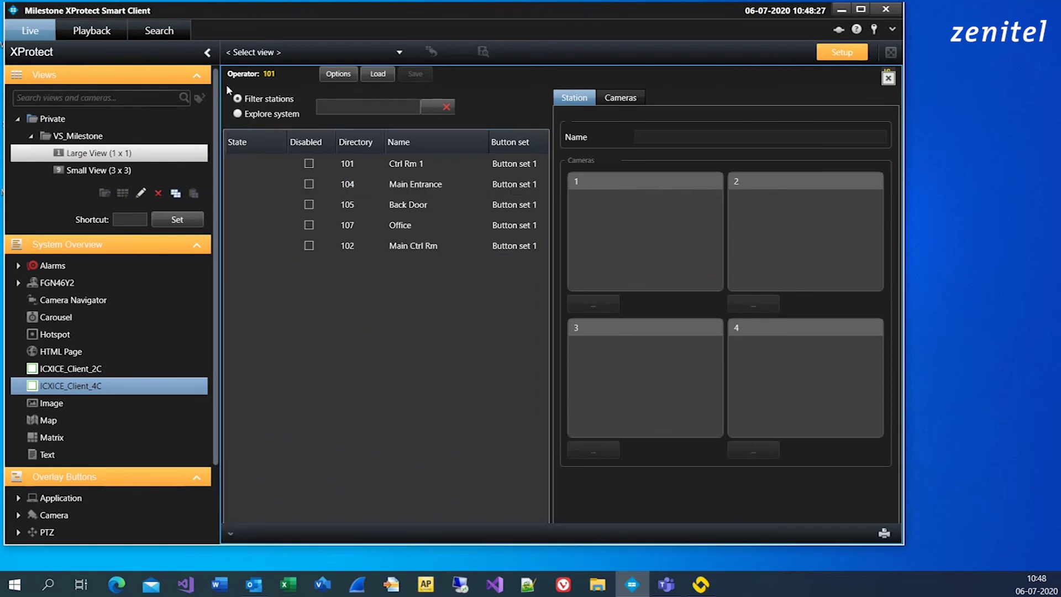
{"action": "left_click", "coordinate": [207, 53]}
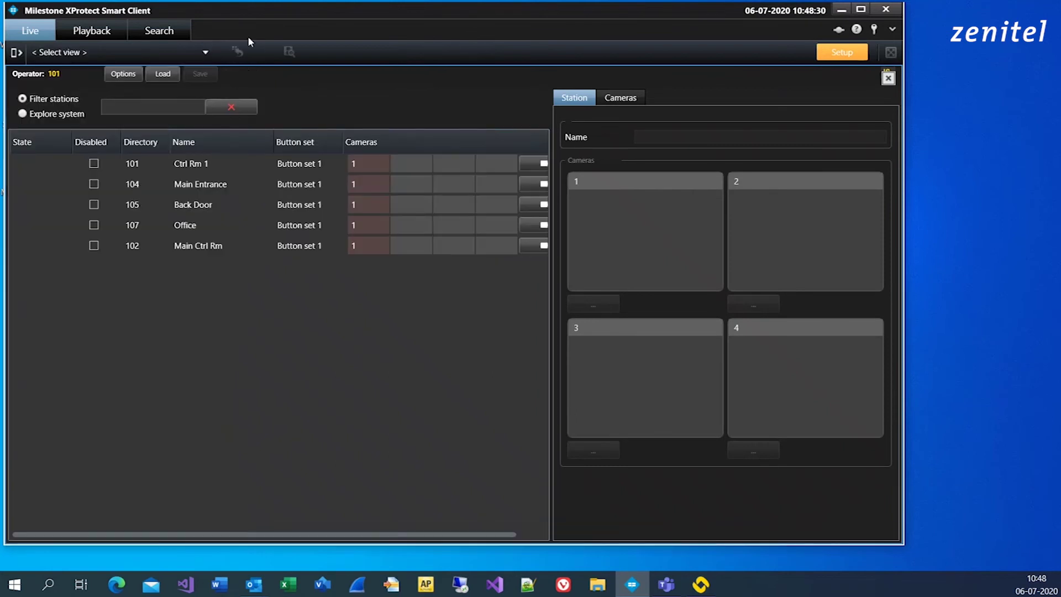
{"action": "left_click", "coordinate": [831, 53]}
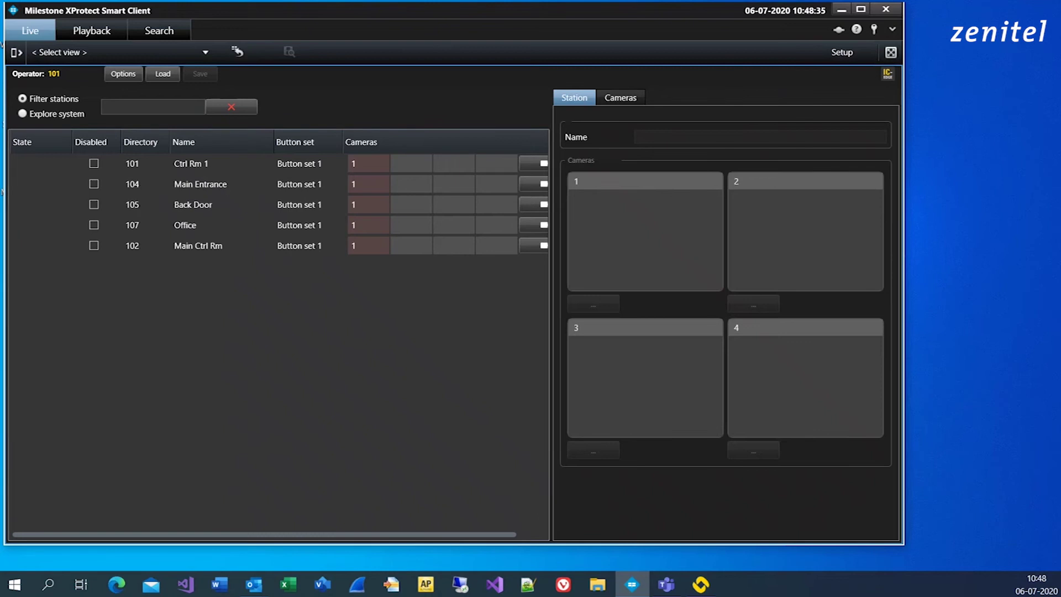
Move the intercom dialer to the screen's right side and widen the station table.
{"action": "left_click_drag", "start_coordinate": [3, 223], "coordinate": [881, 201]}
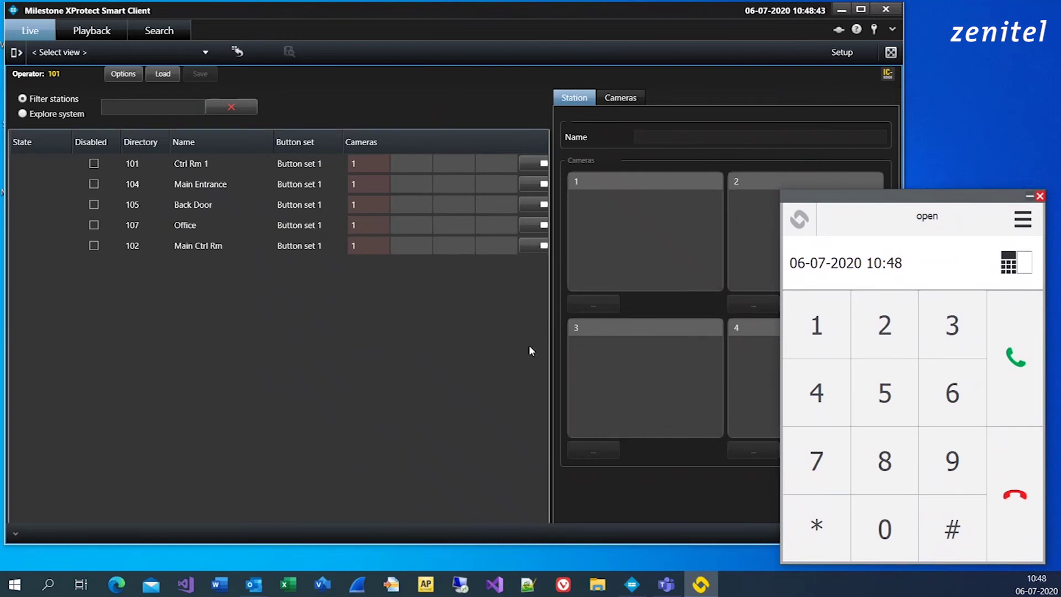
{"action": "left_click_drag", "start_coordinate": [550, 326], "coordinate": [565, 326]}
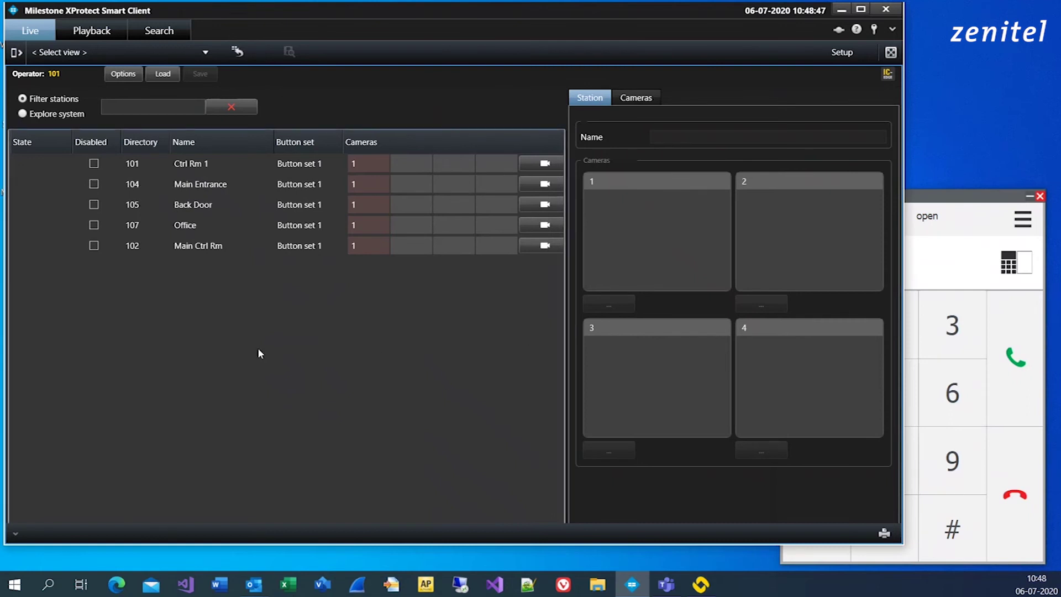
{"action": "left_click", "coordinate": [124, 75]}
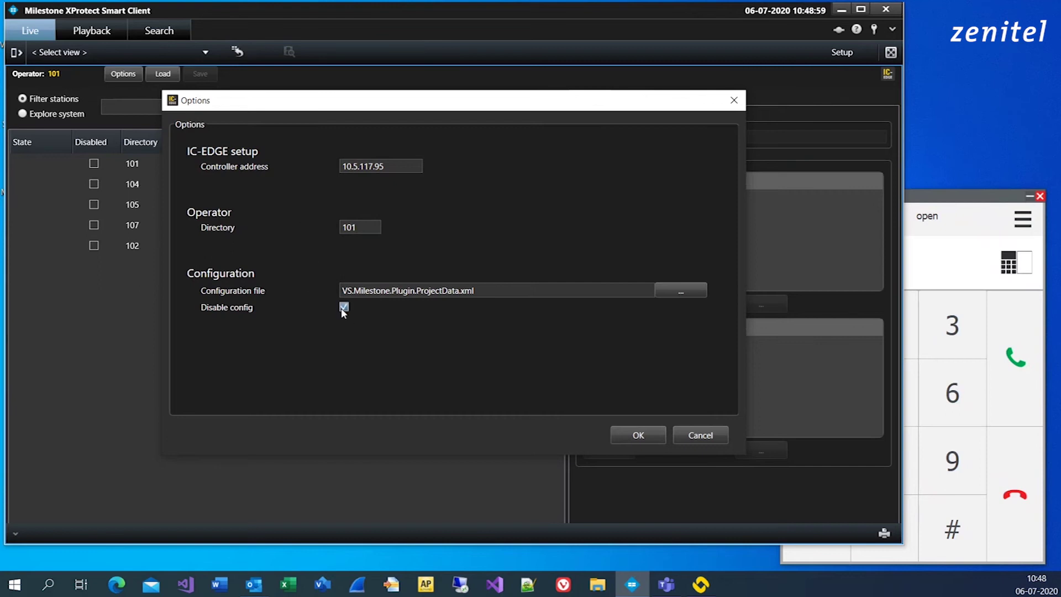
{"action": "left_click", "coordinate": [634, 434]}
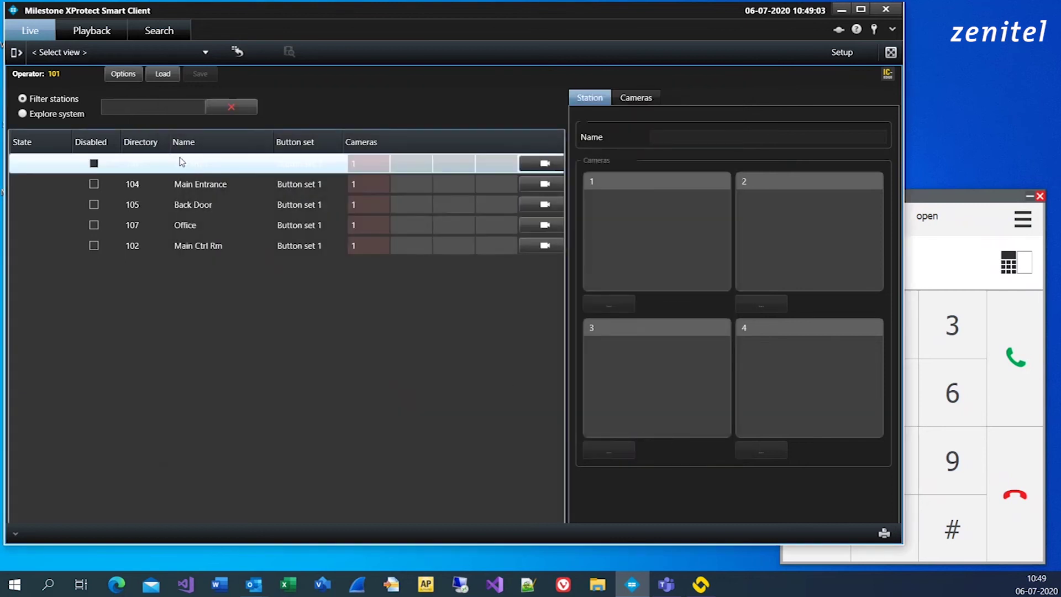
{"action": "left_click", "coordinate": [23, 99]}
{"action": "left_click", "coordinate": [125, 105]}
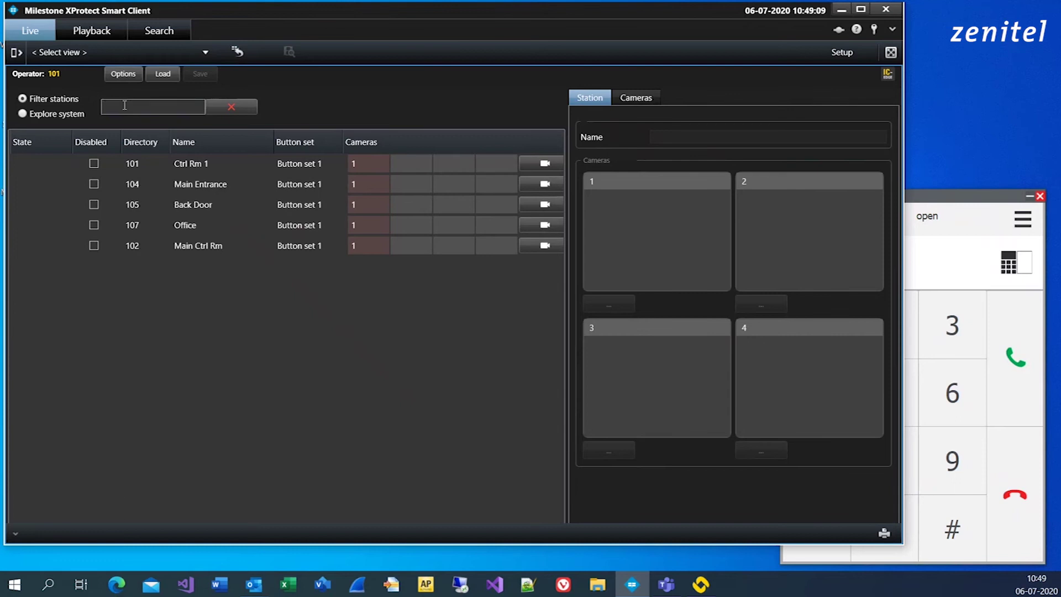
{"action": "type", "text": "M"}
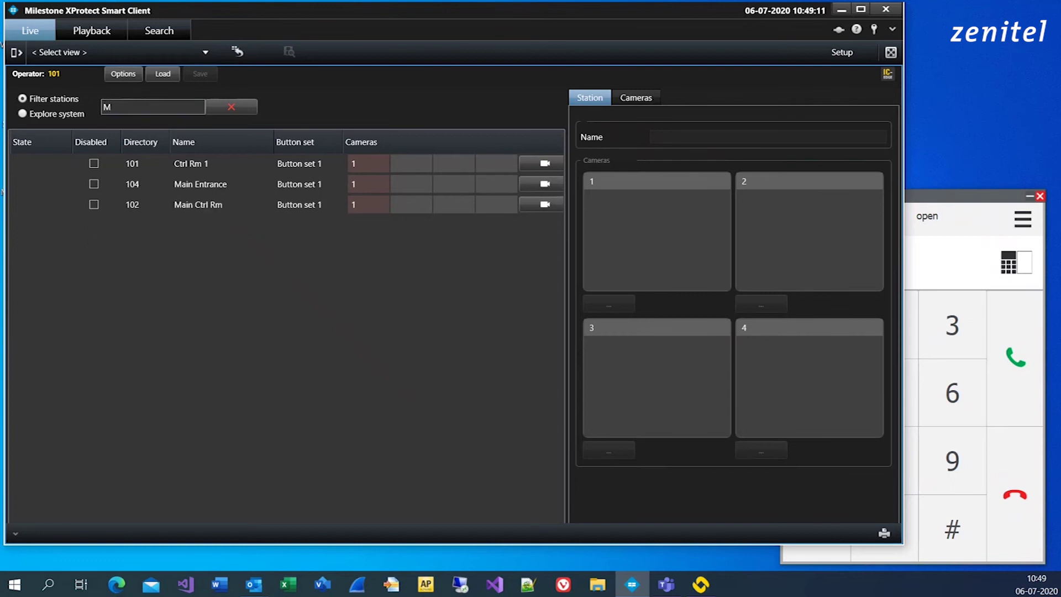
{"action": "type", "text": "ain"}
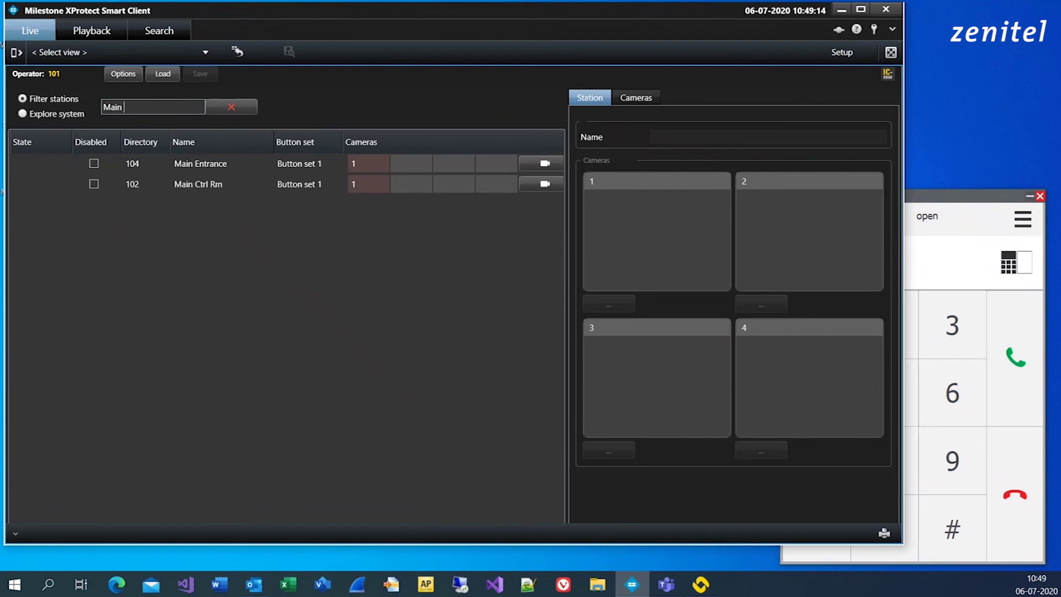
{"action": "type", "text": " C"}
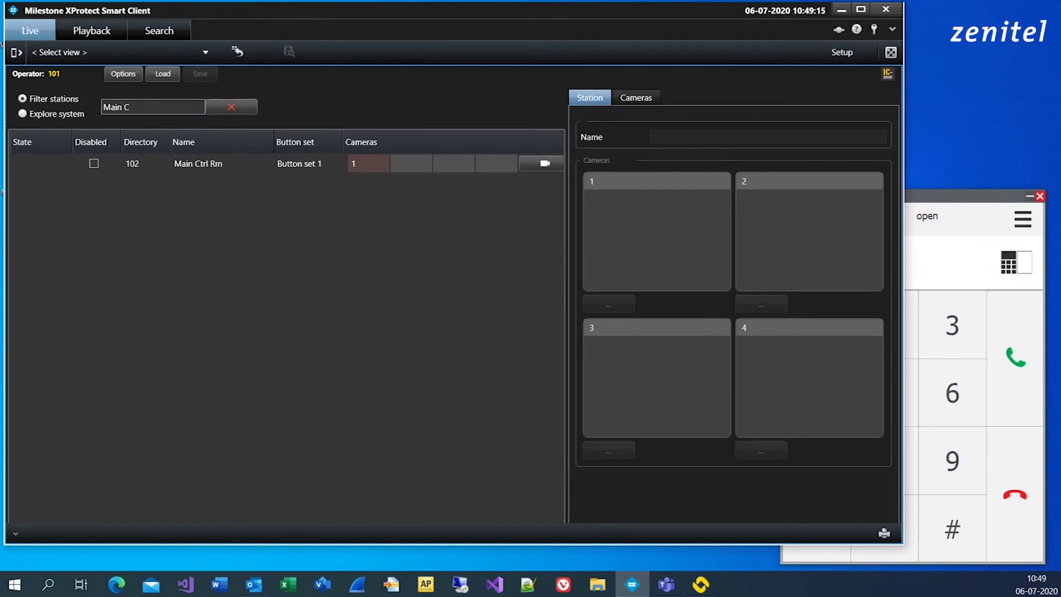
{"action": "left_click", "coordinate": [229, 108]}
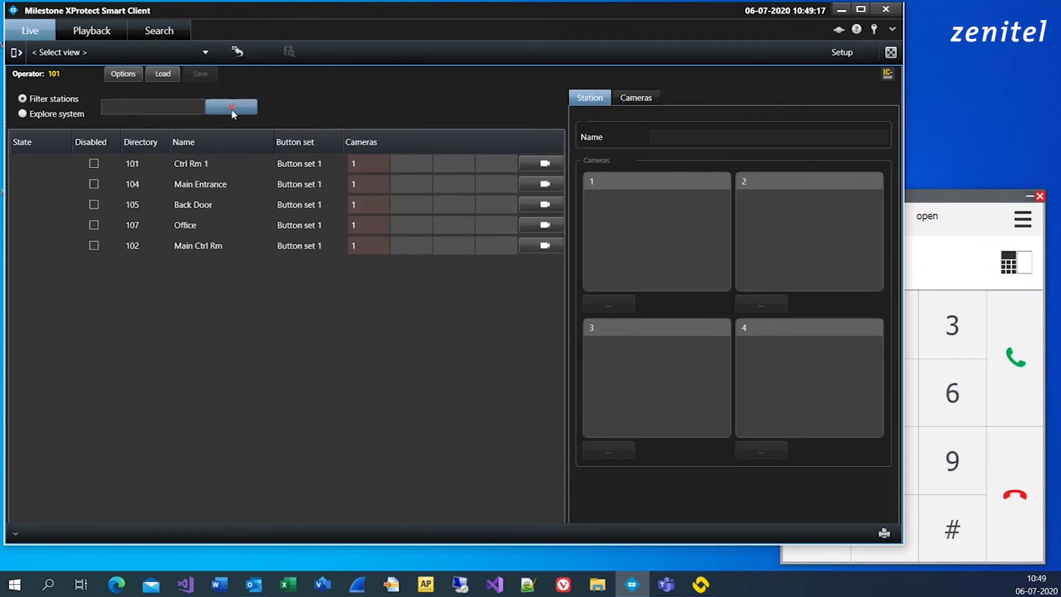
{"action": "left_click", "coordinate": [23, 114]}
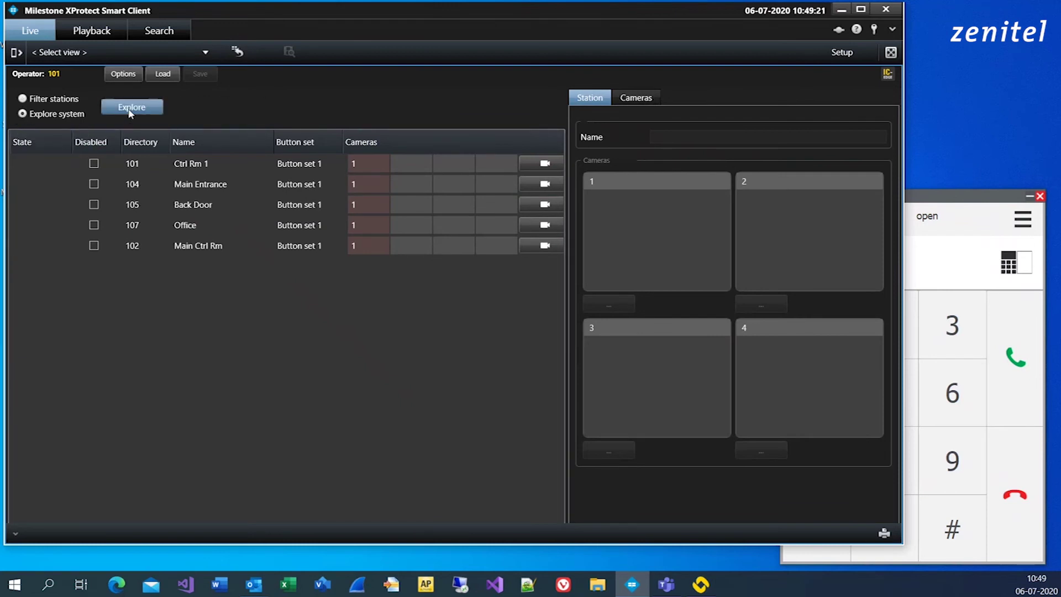
Explore the system, select station Ctrl Rm 1, and remove its camera 1.
{"action": "left_click", "coordinate": [173, 246]}
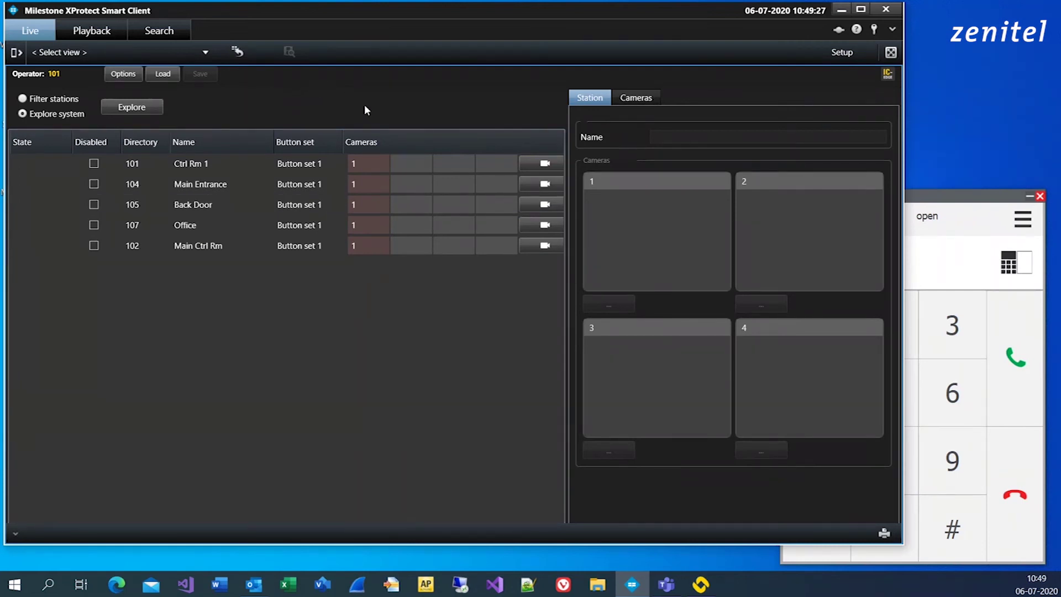
{"action": "left_click", "coordinate": [376, 165]}
{"action": "right_click", "coordinate": [376, 164]}
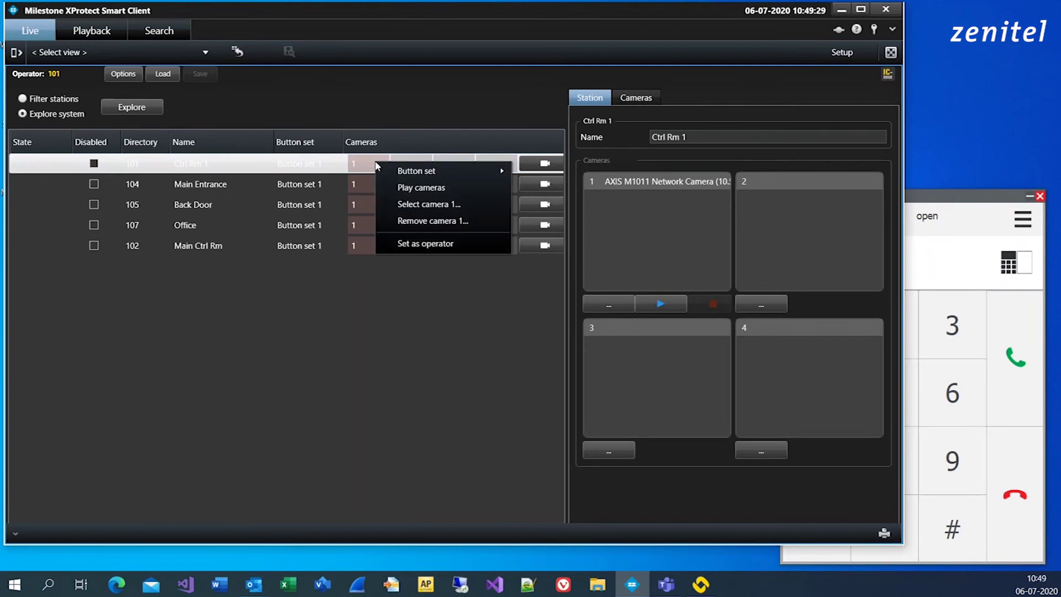
{"action": "left_click", "coordinate": [408, 221]}
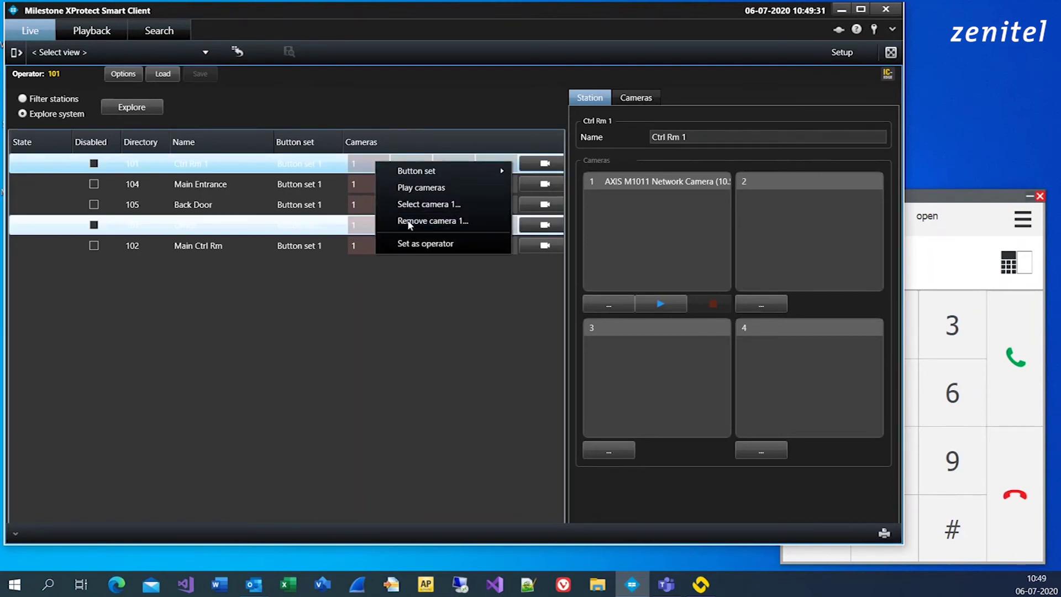
Assign the AXIS camera to Ctrl Rm 1's first slot and test its live video.
{"action": "right_click", "coordinate": [374, 166]}
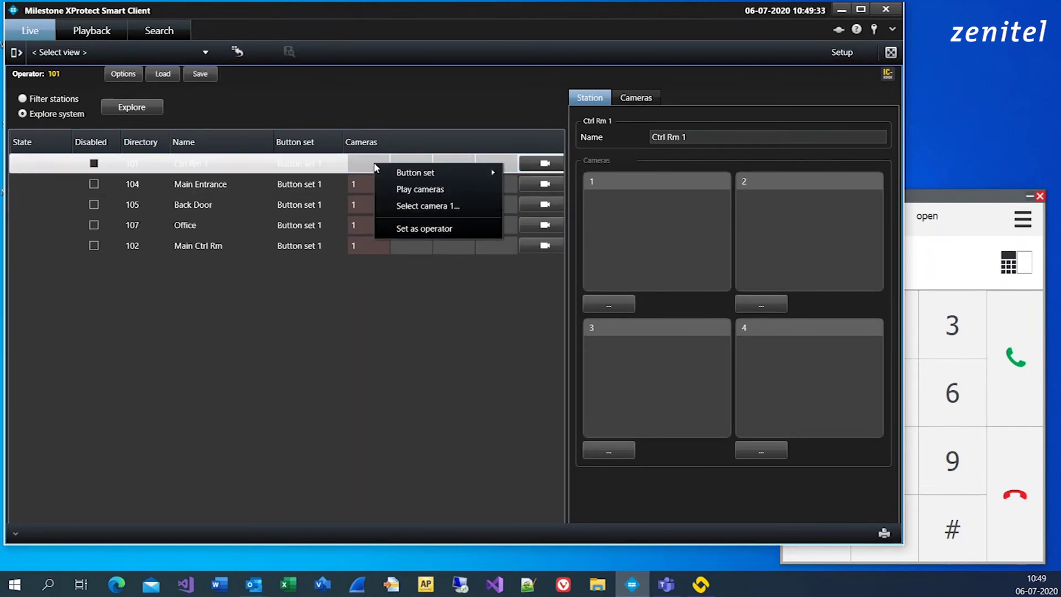
{"action": "left_click", "coordinate": [408, 206]}
{"action": "left_click", "coordinate": [406, 204]}
{"action": "left_click", "coordinate": [500, 418]}
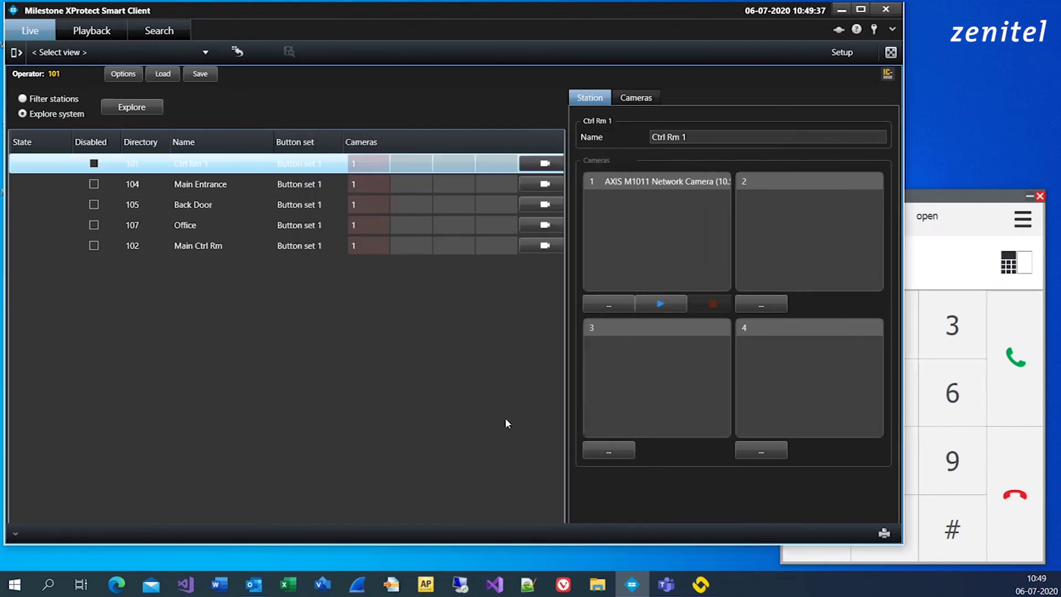
{"action": "left_click", "coordinate": [554, 164]}
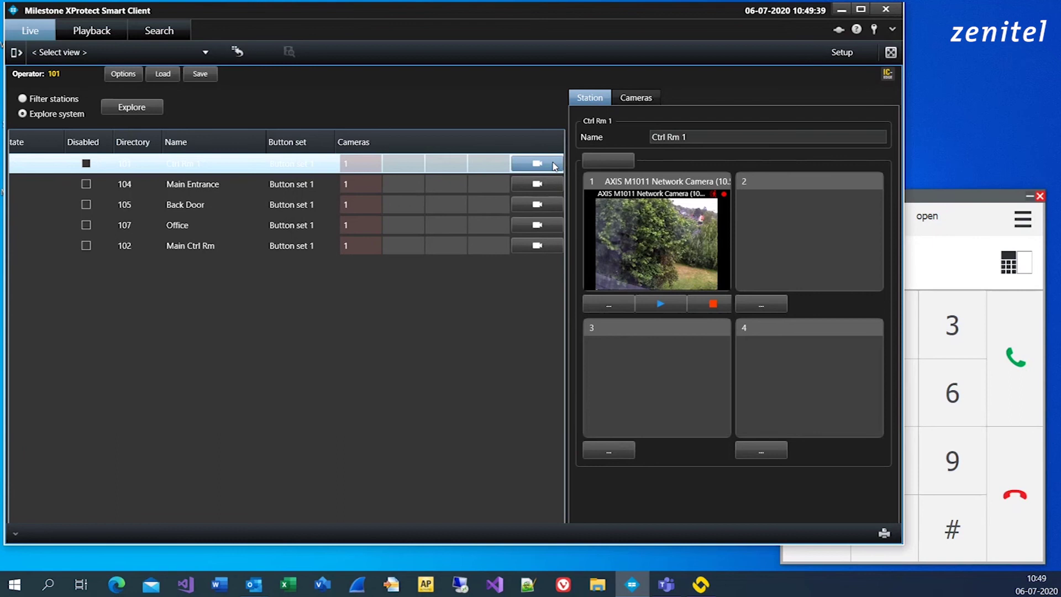
{"action": "left_click", "coordinate": [714, 304]}
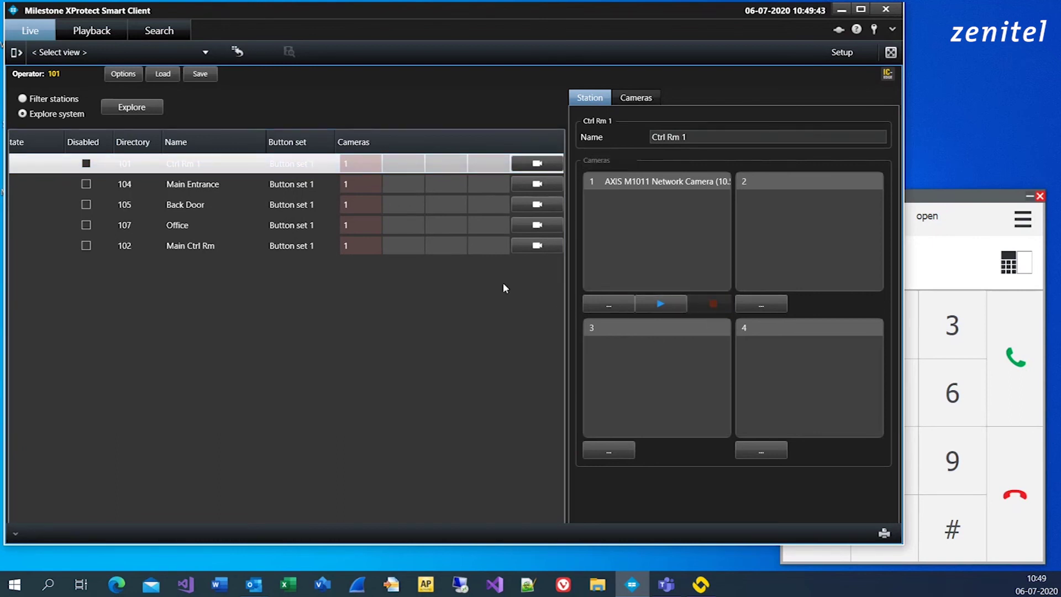
{"action": "right_click", "coordinate": [403, 171]}
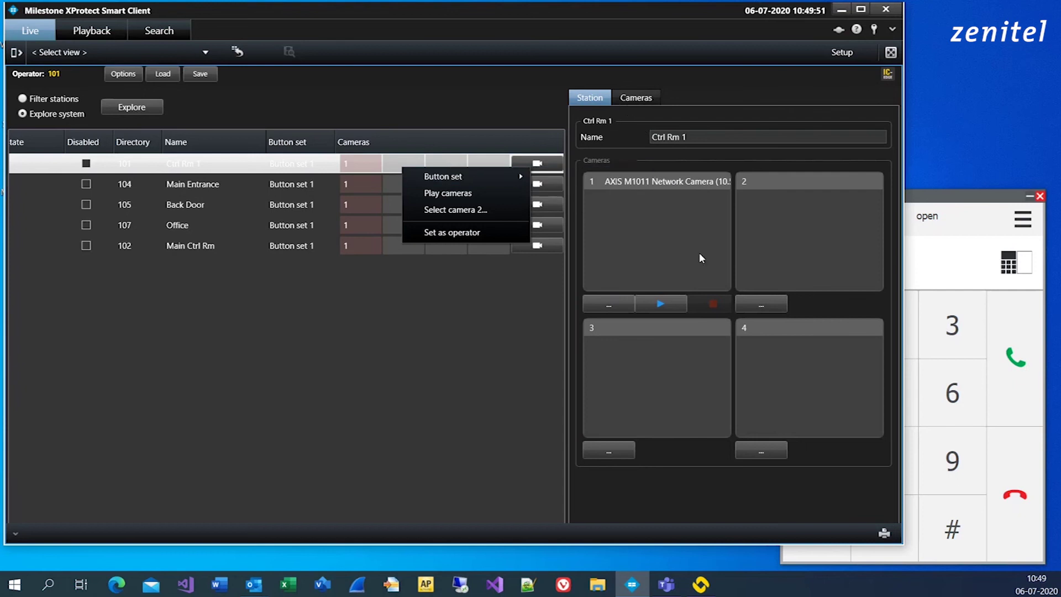
Assign the AXIS camera to Ctrl Rm 1's second slot via Select camera 2.
{"action": "left_click", "coordinate": [761, 307]}
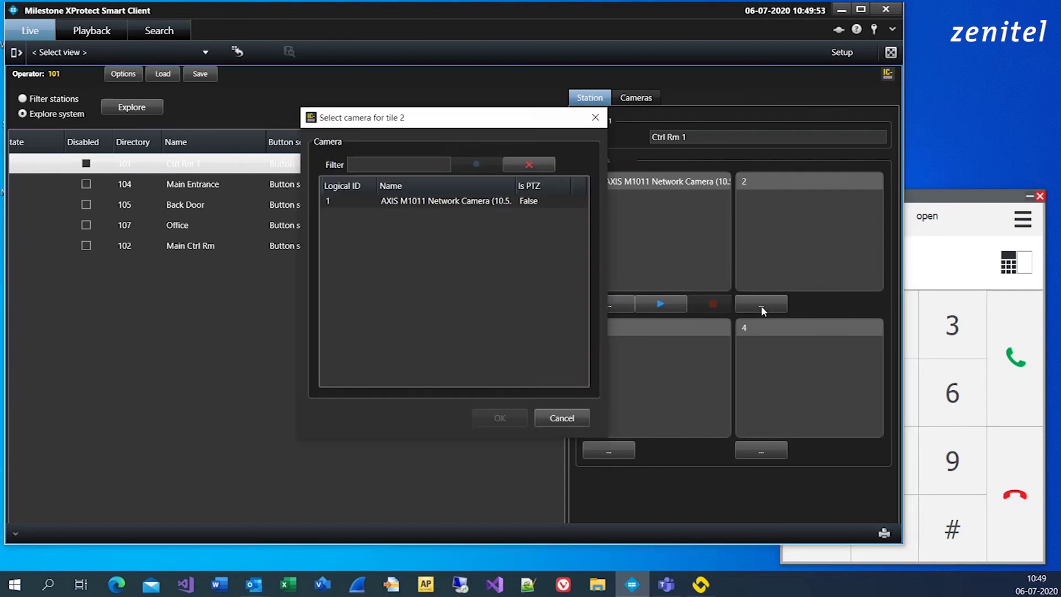
{"action": "left_click", "coordinate": [497, 201]}
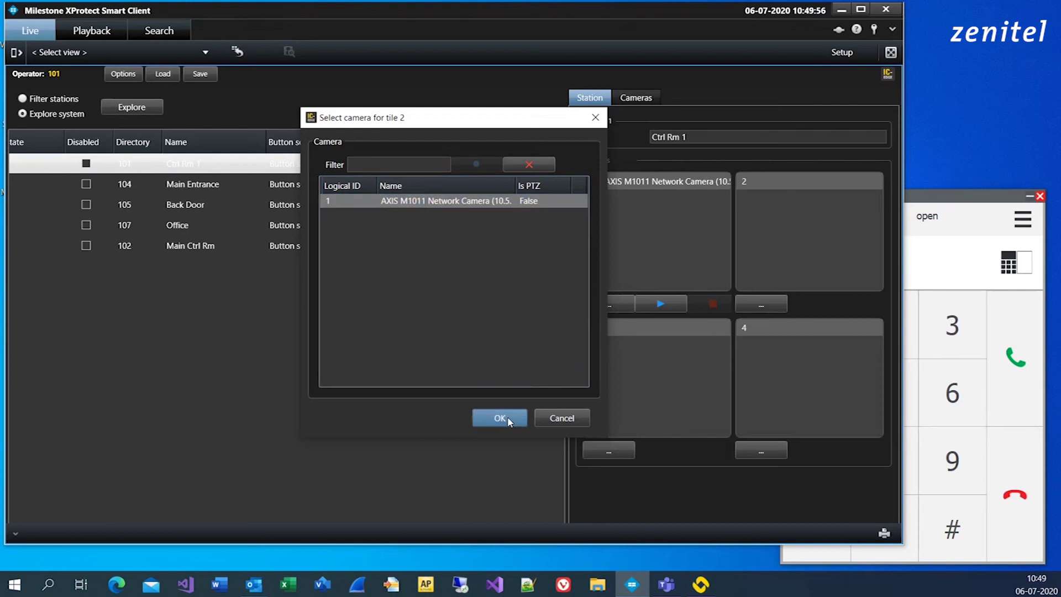
{"action": "left_click", "coordinate": [500, 418]}
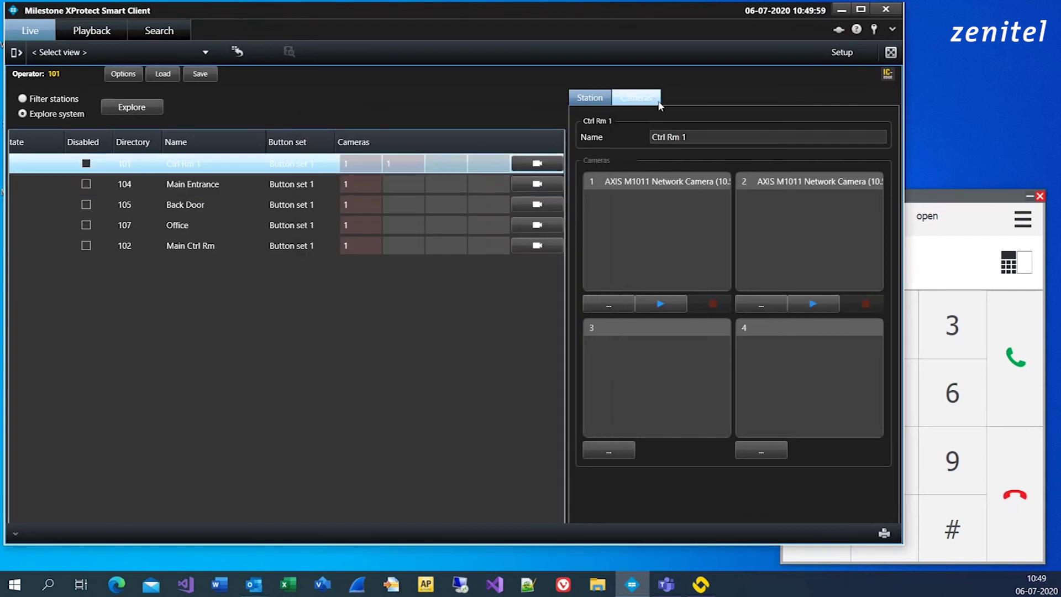
Drag the AXIS camera from Camera Group 1 onto Ctrl Rm 1's third slot.
{"action": "left_click", "coordinate": [635, 98]}
{"action": "left_click", "coordinate": [585, 150]}
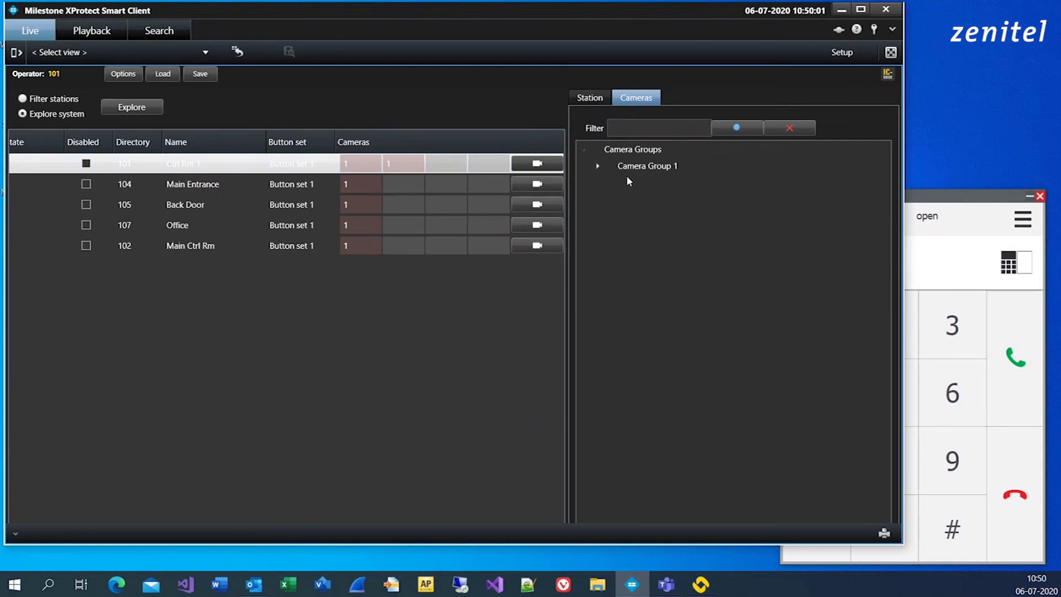
{"action": "left_click", "coordinate": [597, 167]}
{"action": "left_click_drag", "start_coordinate": [668, 188], "coordinate": [457, 175]}
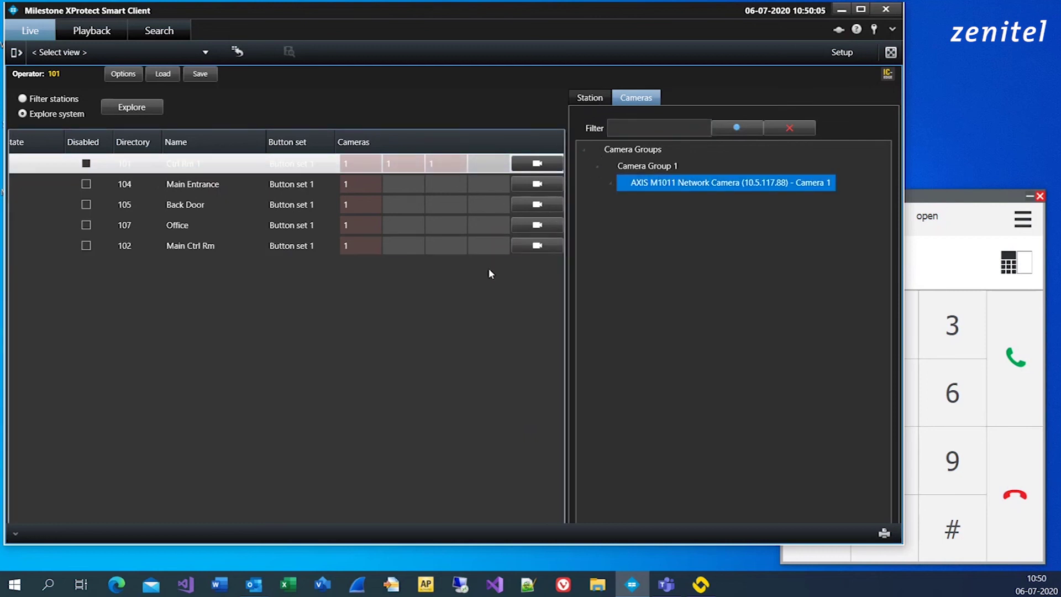
Play all three of Ctrl Rm 1's cameras live and save the station configuration.
{"action": "left_click", "coordinate": [589, 97]}
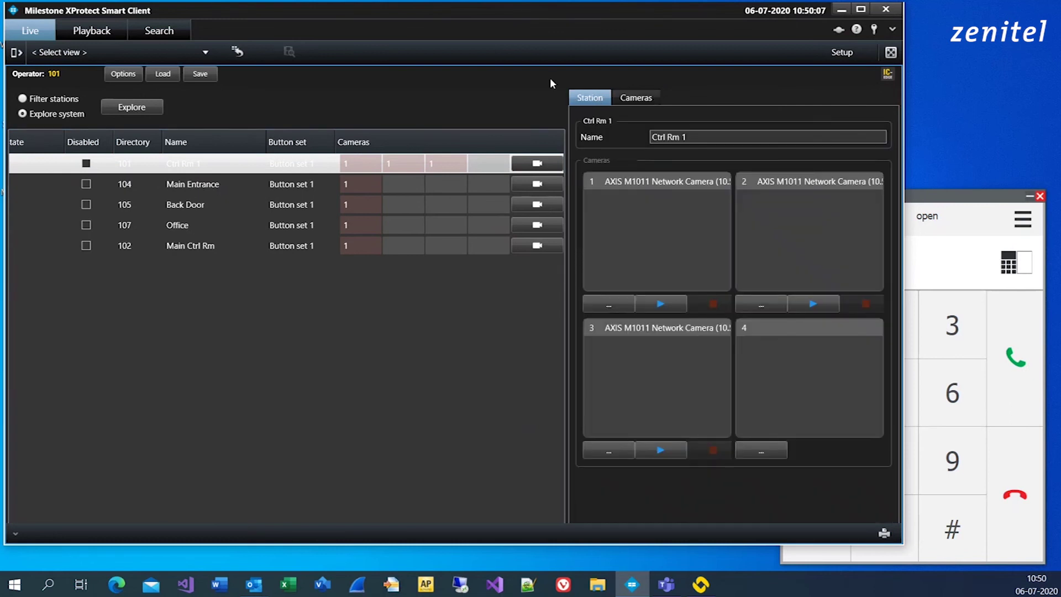
{"action": "left_click", "coordinate": [549, 171]}
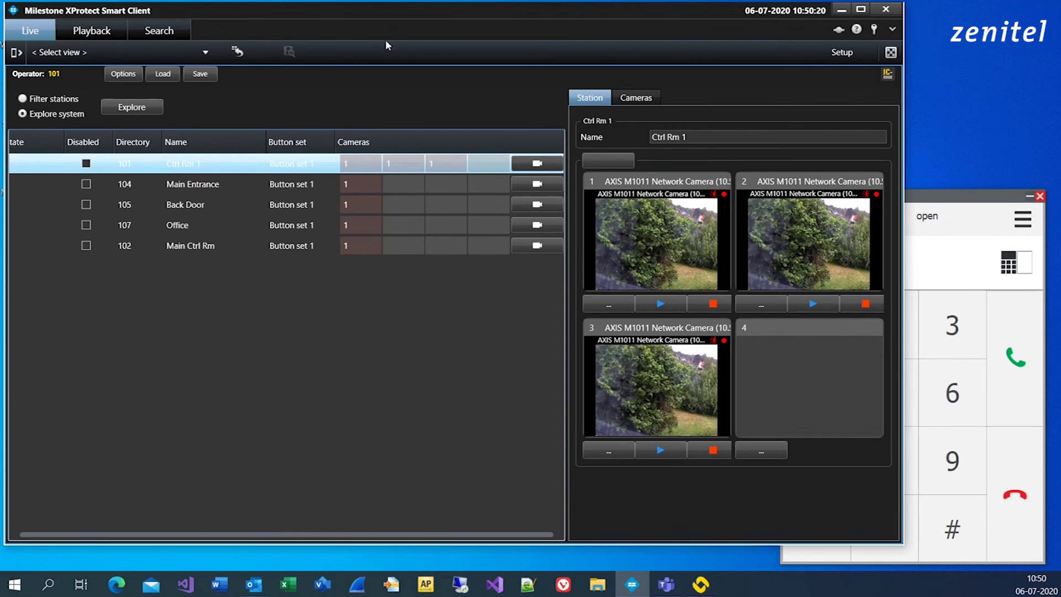
{"action": "left_click", "coordinate": [209, 75]}
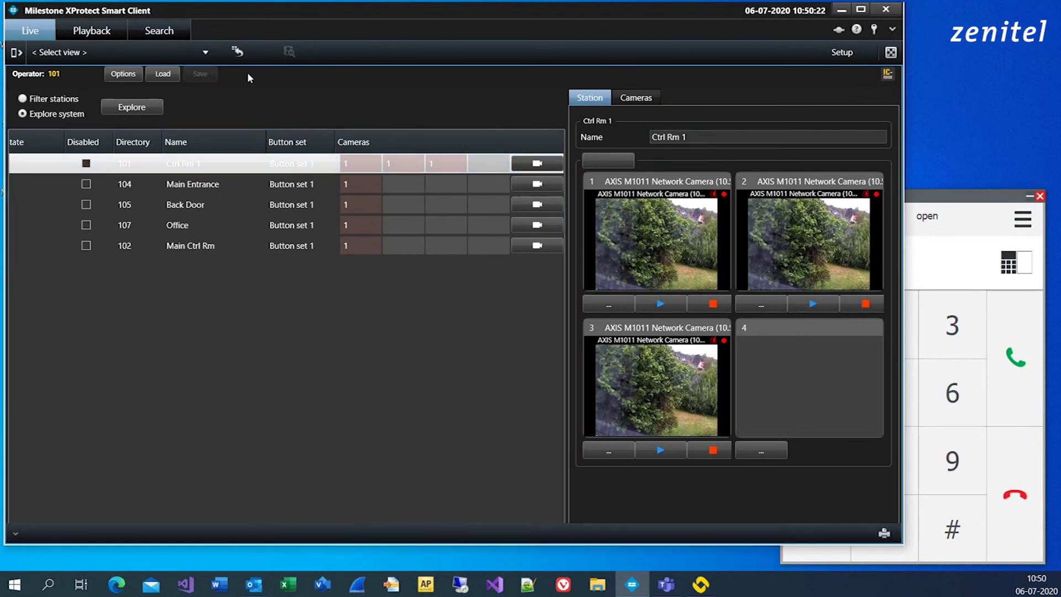
{"action": "left_click", "coordinate": [887, 76]}
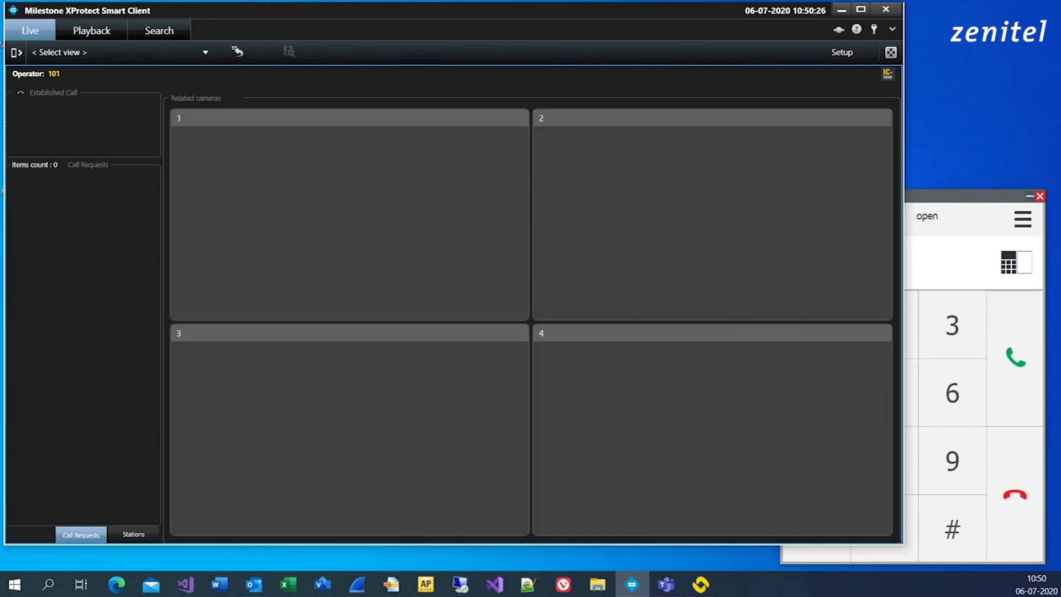
Preview and close the Main Entrance, Back Door, Office and Main Ctrl Rm cameras.
{"action": "left_click", "coordinate": [21, 532]}
{"action": "left_click", "coordinate": [132, 536]}
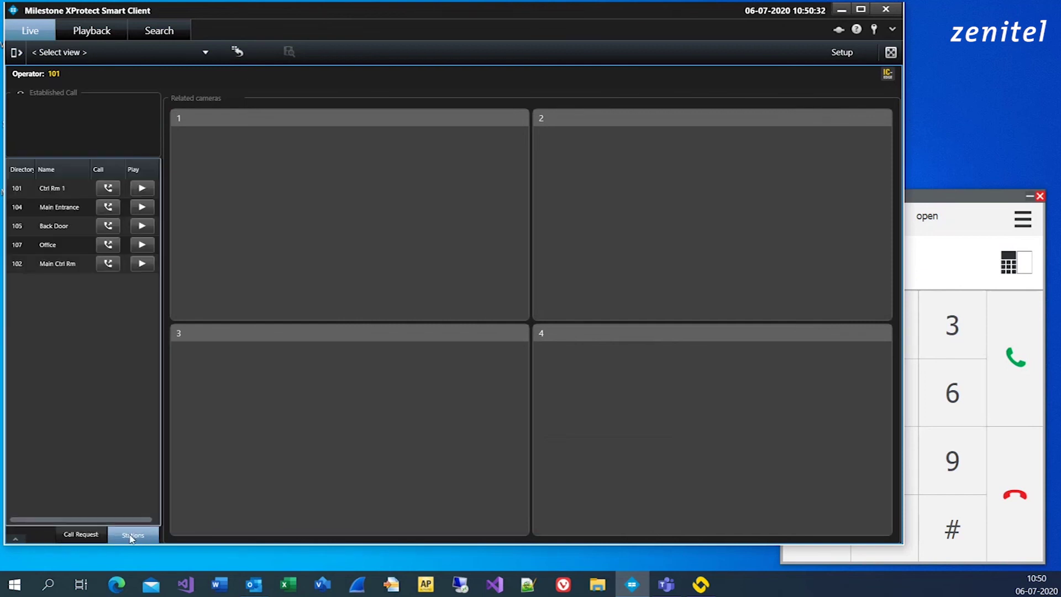
{"action": "left_click", "coordinate": [142, 208]}
{"action": "left_click", "coordinate": [203, 99]}
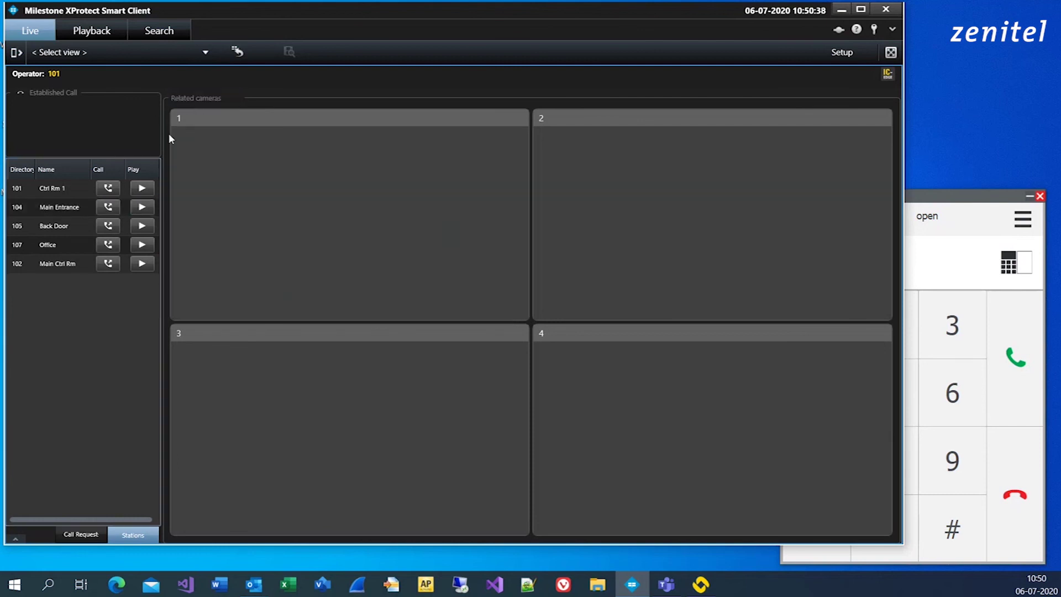
{"action": "left_click", "coordinate": [142, 226]}
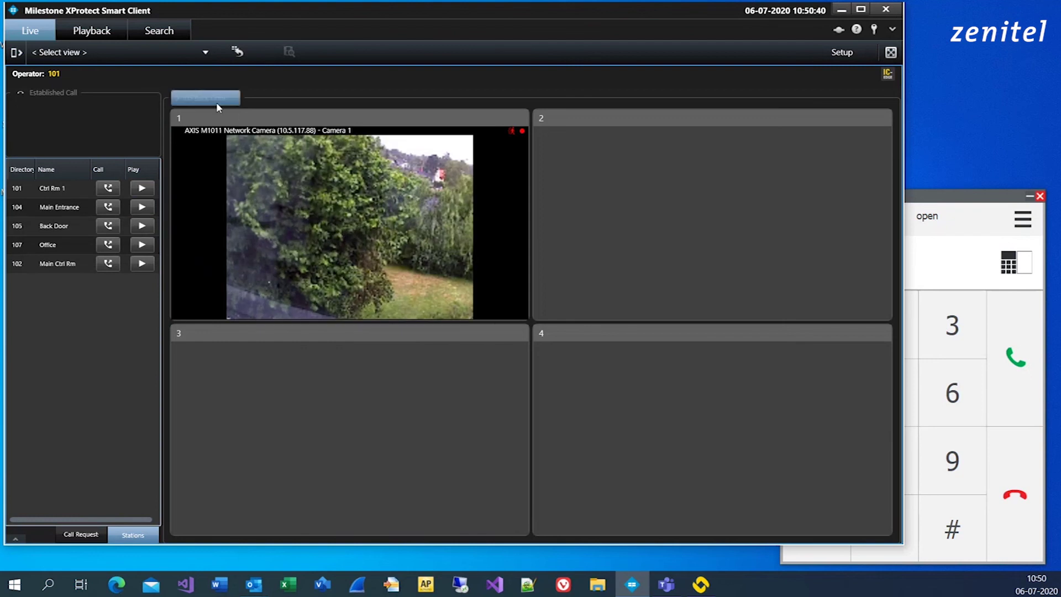
{"action": "left_click", "coordinate": [214, 98]}
{"action": "left_click", "coordinate": [142, 245]}
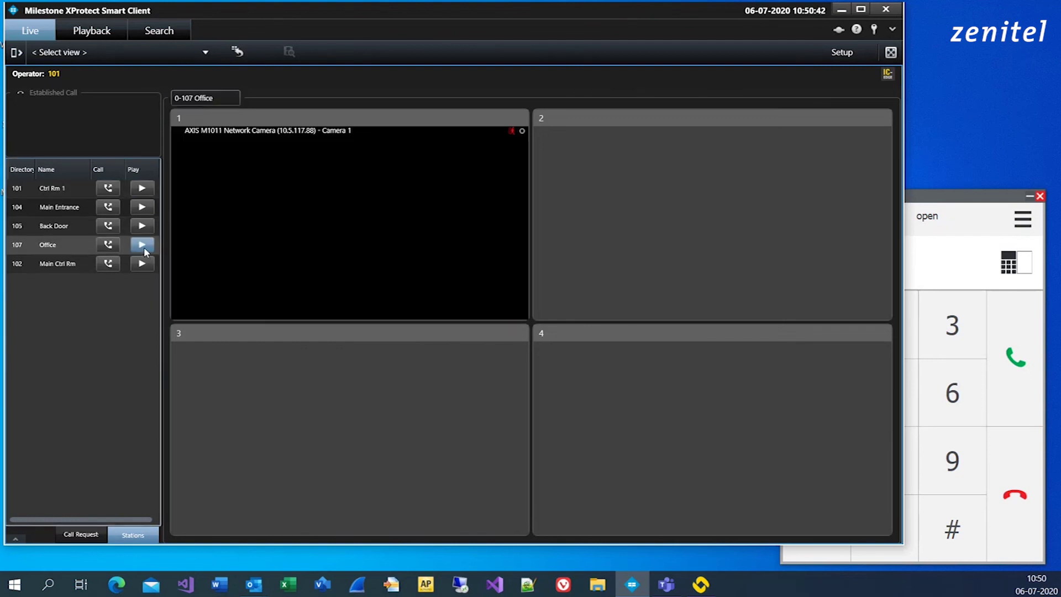
{"action": "left_click", "coordinate": [205, 98]}
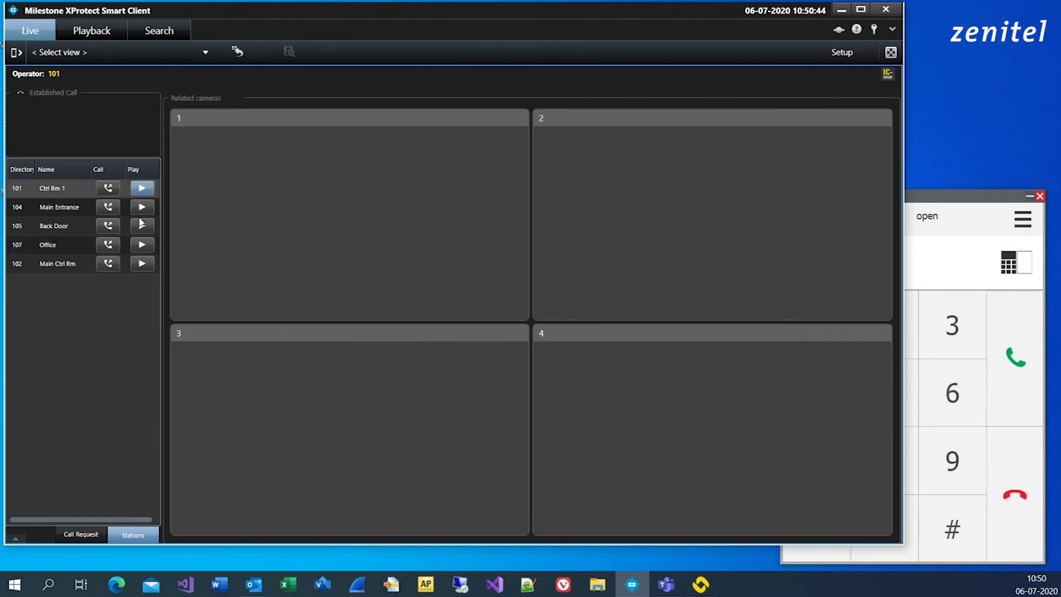
{"action": "left_click", "coordinate": [139, 265]}
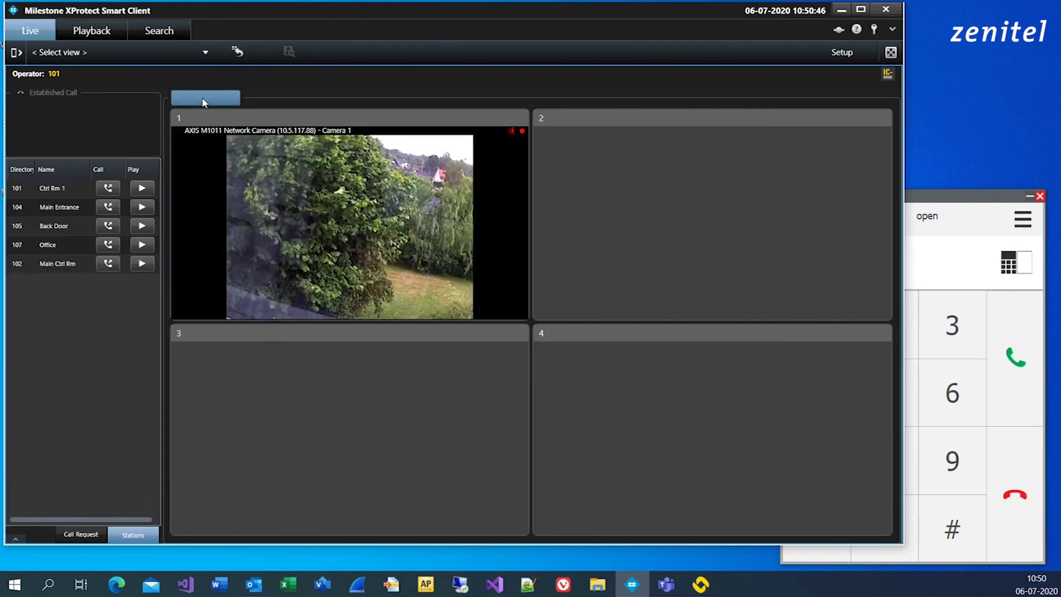
{"action": "left_click", "coordinate": [203, 99]}
{"action": "left_click", "coordinate": [946, 203]}
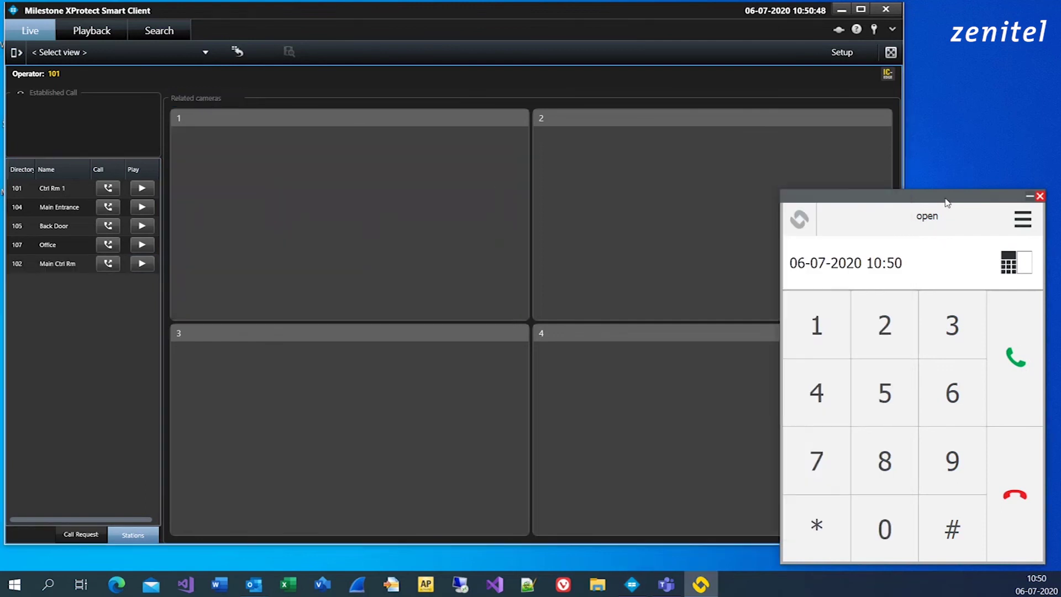
Call station 102 Main Ctrl Rm, move the softphone aside, then hang up.
{"action": "left_click", "coordinate": [108, 265]}
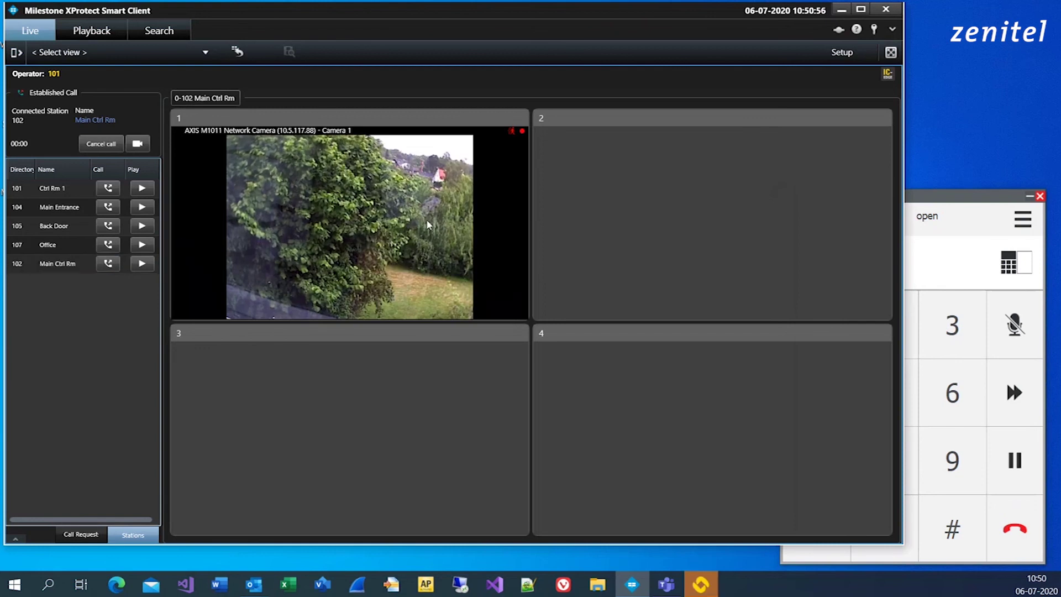
{"action": "left_click_drag", "start_coordinate": [956, 190], "coordinate": [983, 151]}
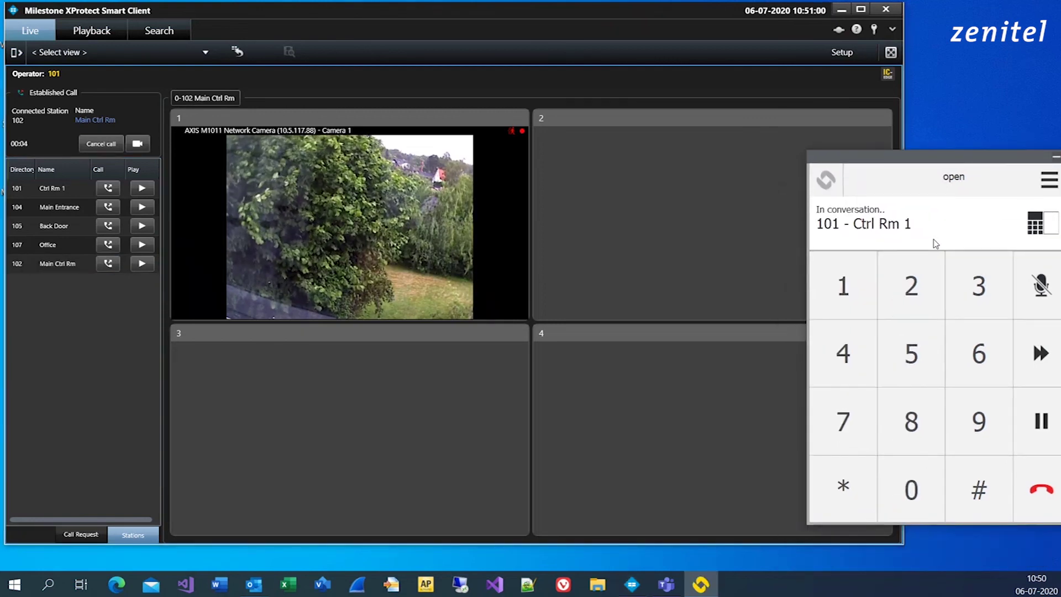
{"action": "left_click", "coordinate": [1044, 494]}
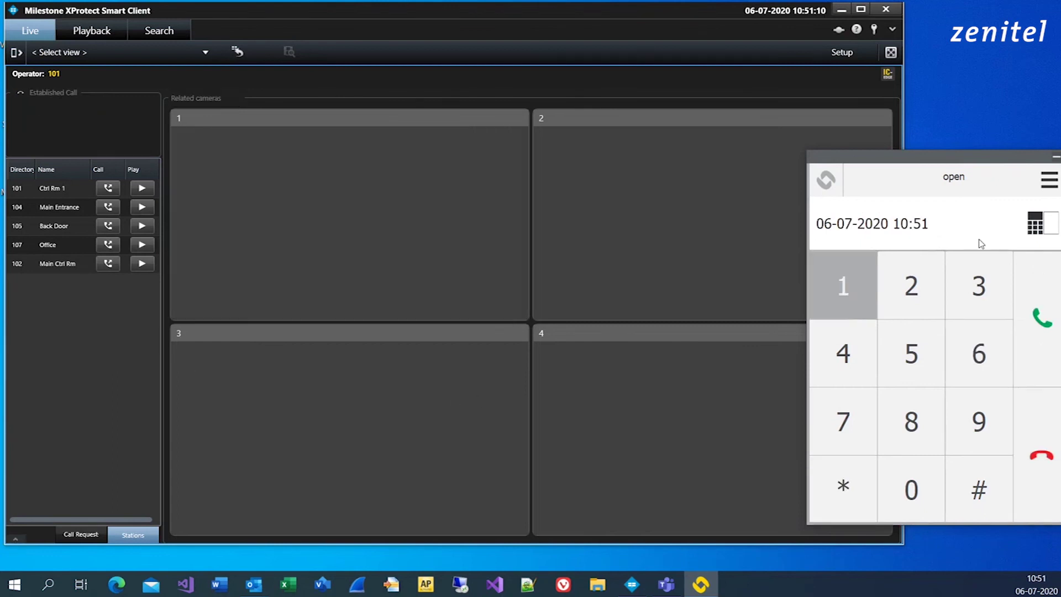
Dial station 101 Ctrl Rm 1 on the softphone and place the call.
{"action": "left_click", "coordinate": [847, 280]}
{"action": "left_click", "coordinate": [901, 483]}
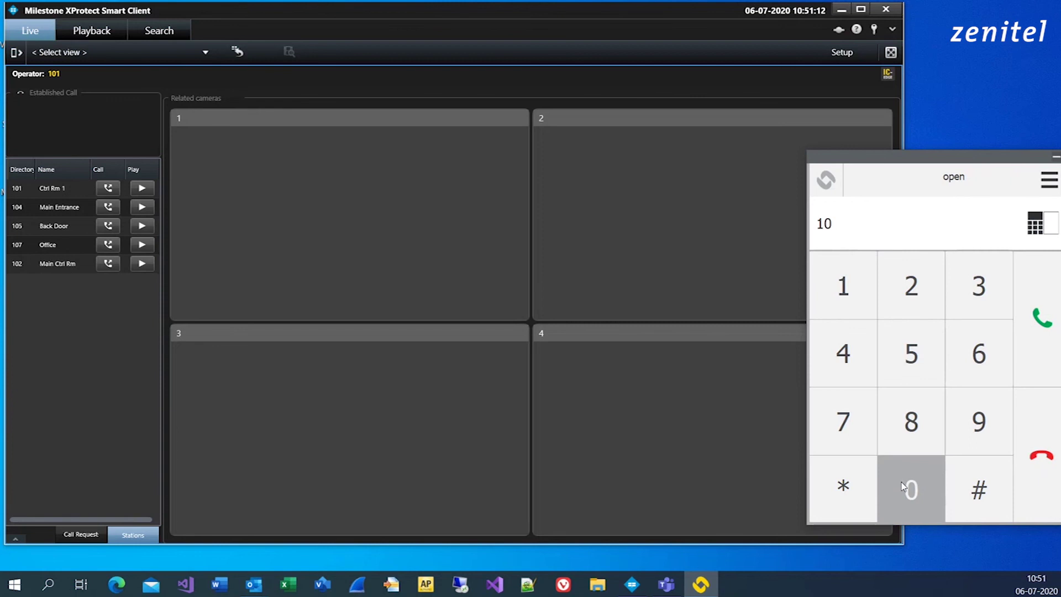
{"action": "left_click", "coordinate": [1038, 316]}
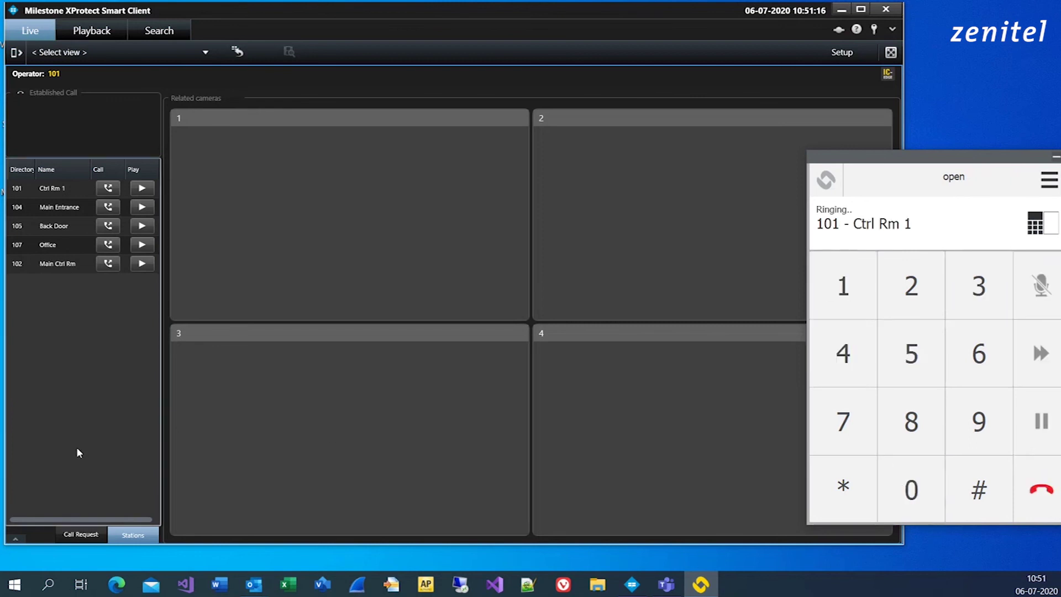
Check the Main Ctrl Rm call request's camera in Call Requests, close it, and widen the list panel.
{"action": "left_click", "coordinate": [81, 534]}
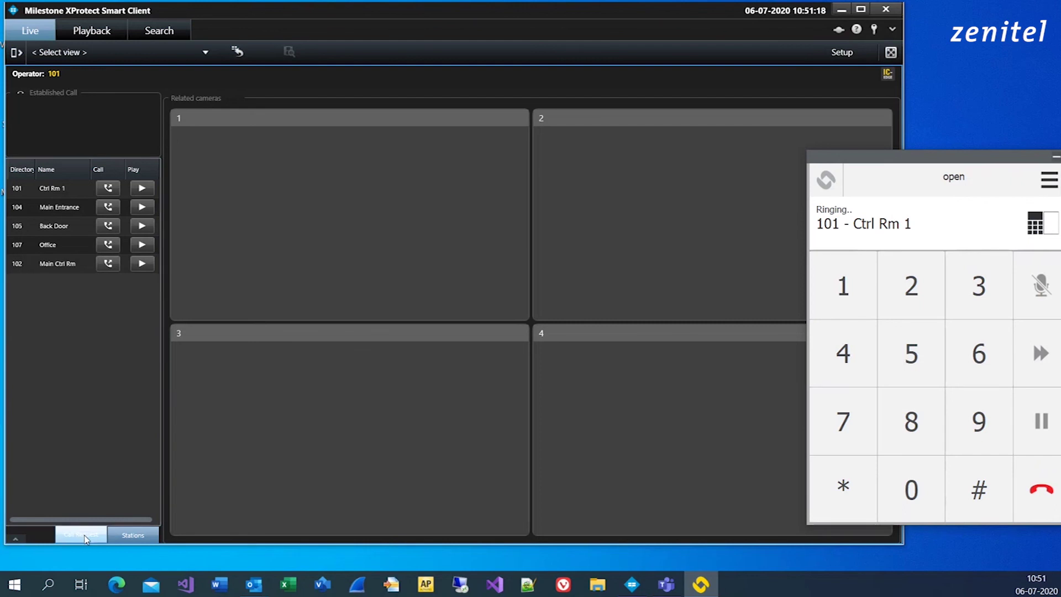
{"action": "left_click", "coordinate": [150, 203]}
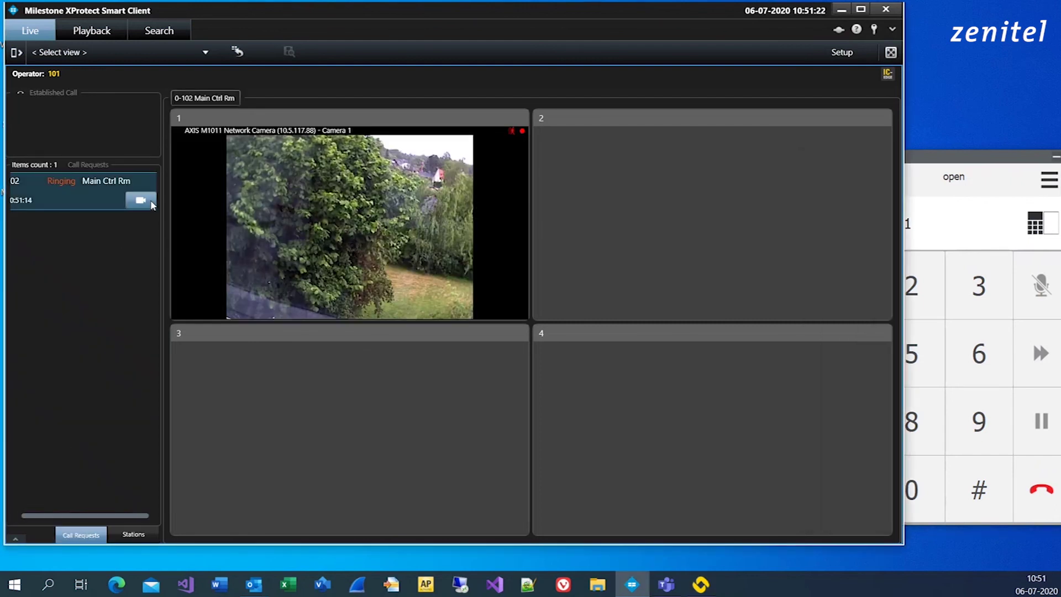
{"action": "left_click", "coordinate": [206, 98]}
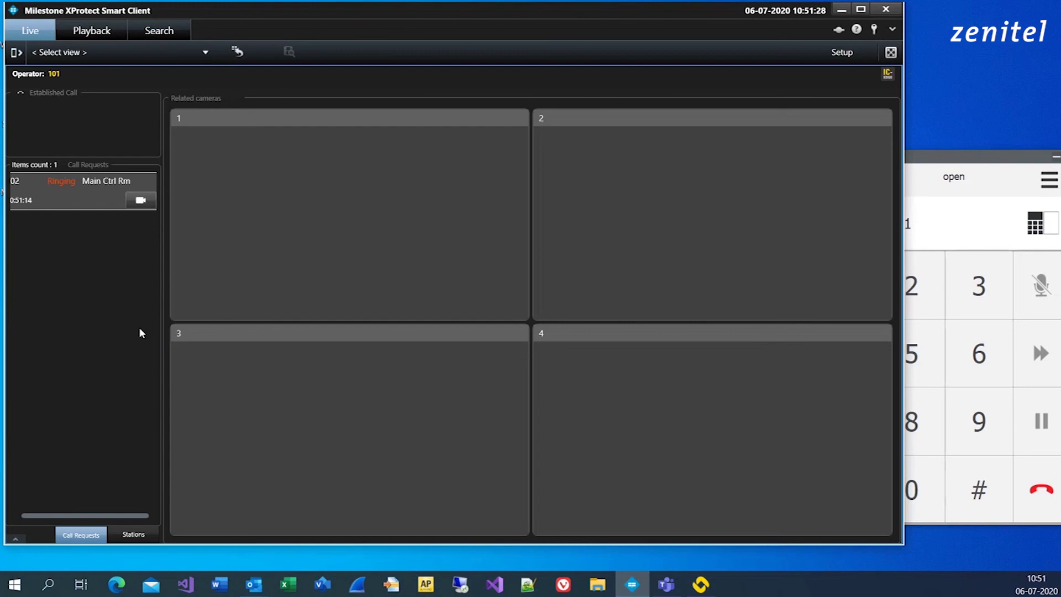
{"action": "left_click_drag", "start_coordinate": [162, 317], "coordinate": [191, 315]}
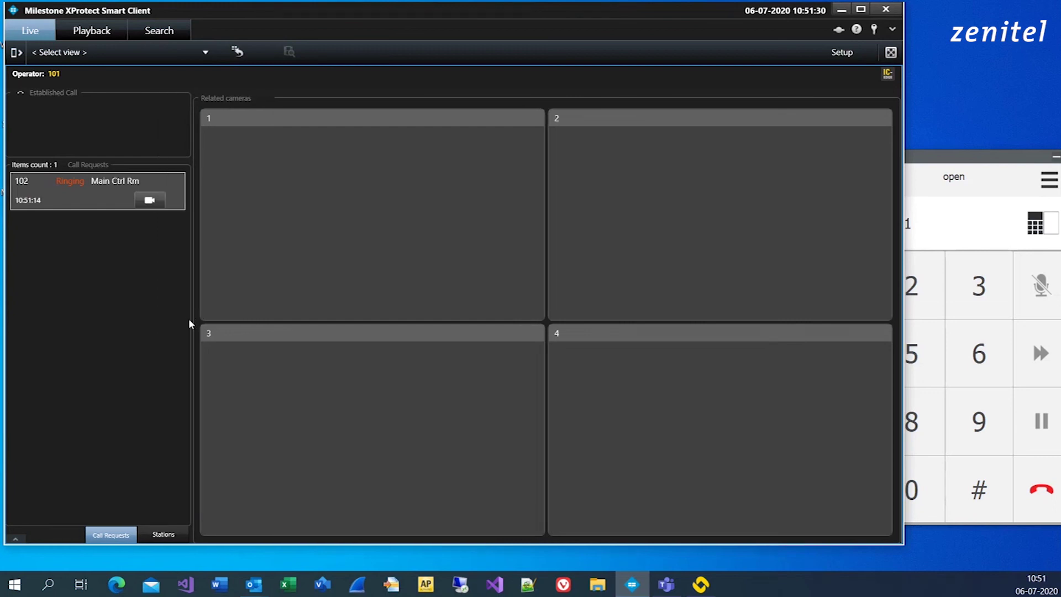